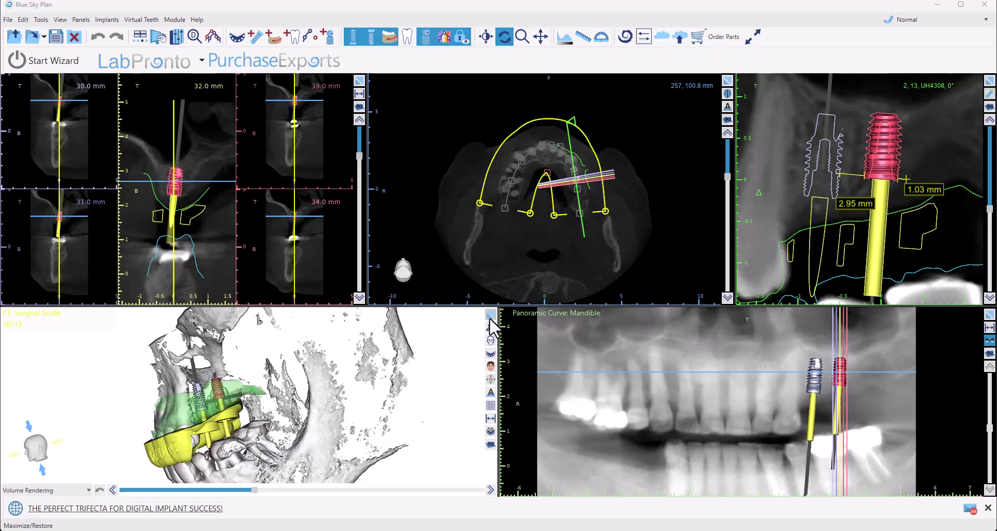
Step: Enlarge the 3D rendering and rotate the skull and guide to show several sides
left_click(490, 315)
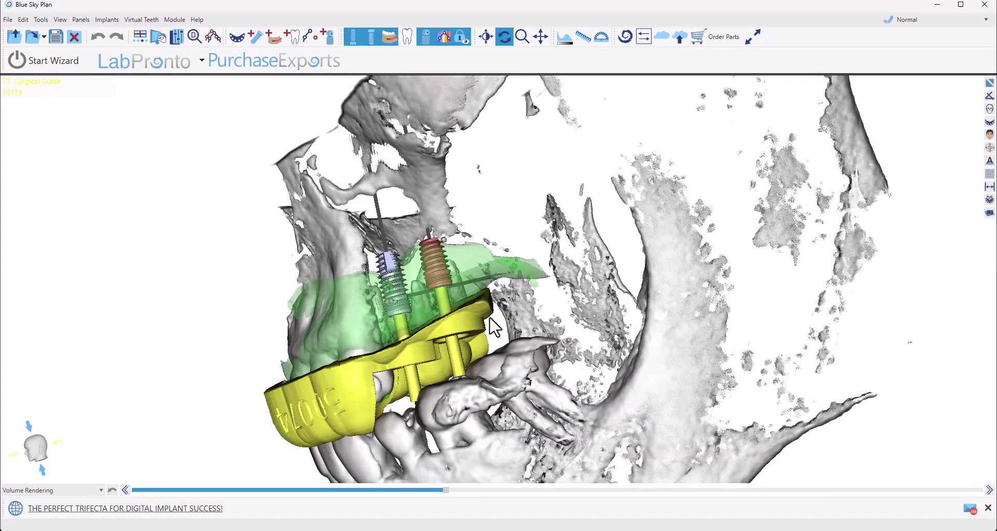
left_click_drag(589, 296, 790, 266)
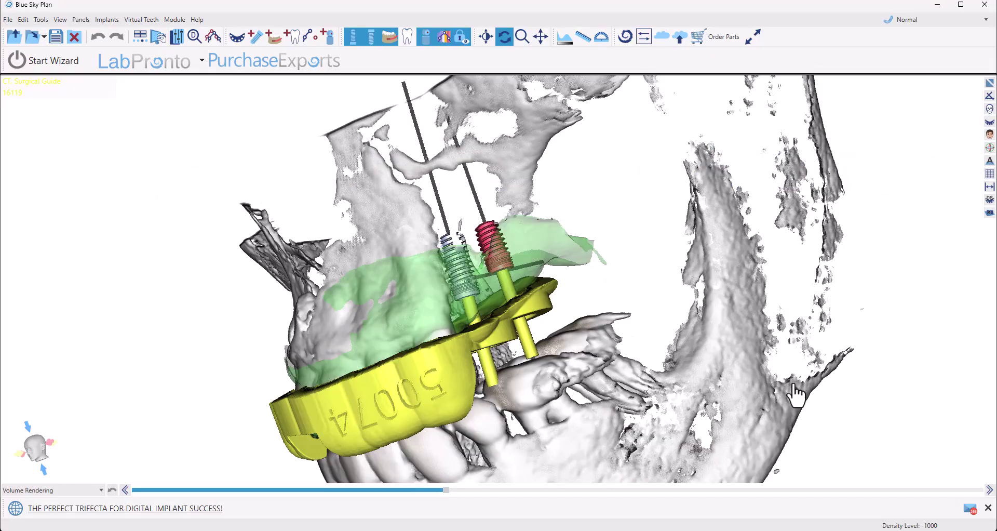
left_click_drag(795, 396, 715, 457)
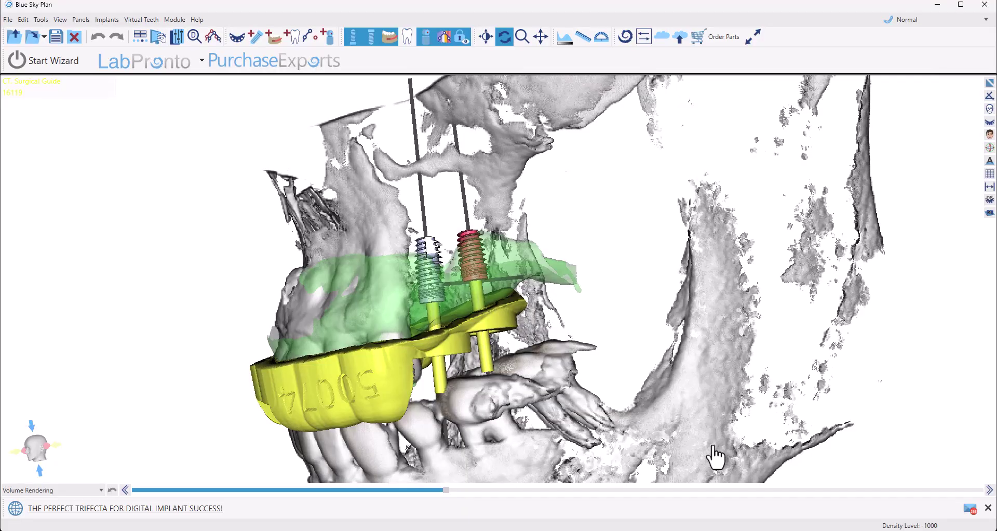
left_click_drag(716, 457, 681, 461)
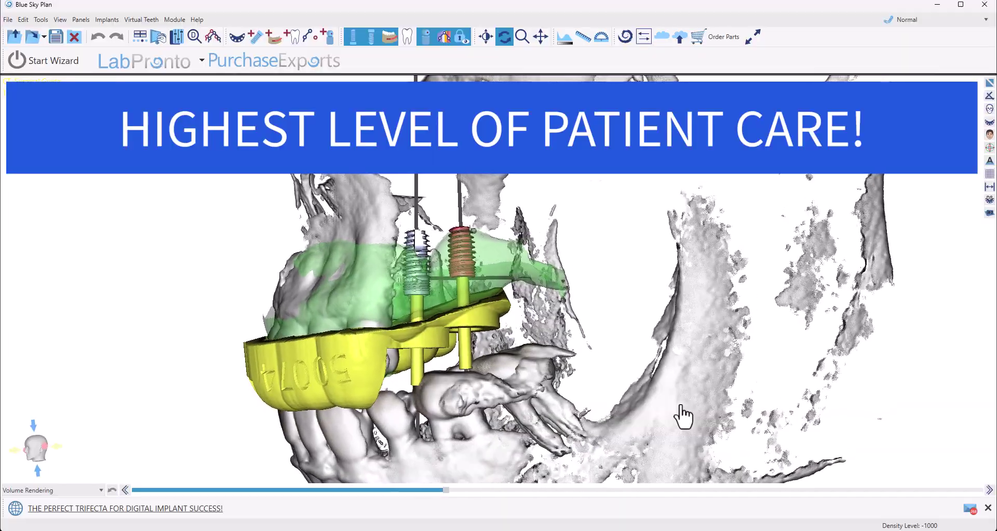
left_click_drag(651, 123, 603, 244)
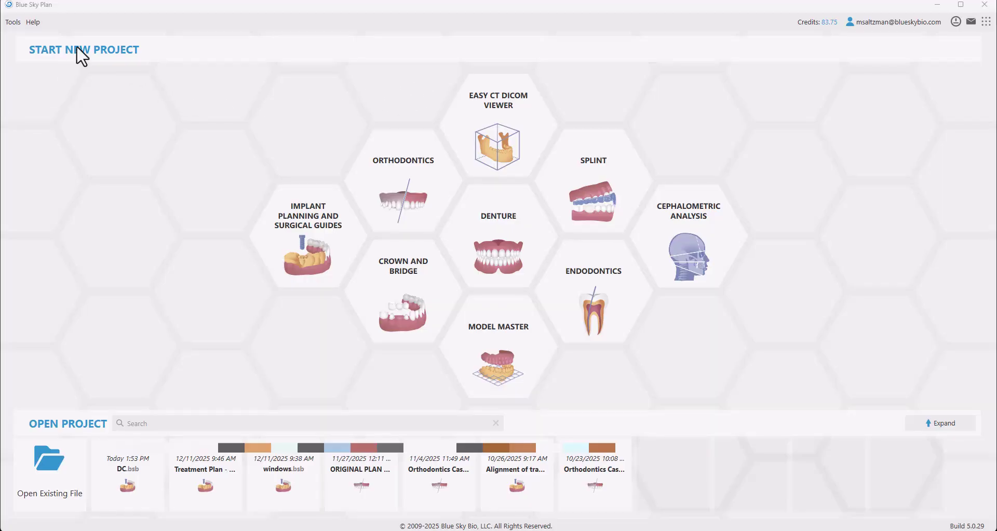
Step: Check in Help > About that Blue Sky Plan is version 5.0.29
left_click(32, 22)
left_click(40, 62)
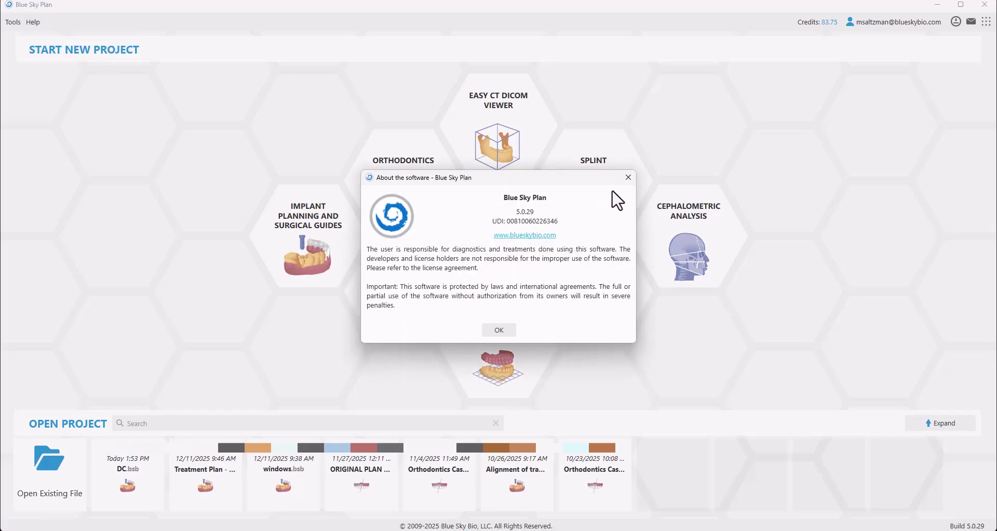
left_click(628, 177)
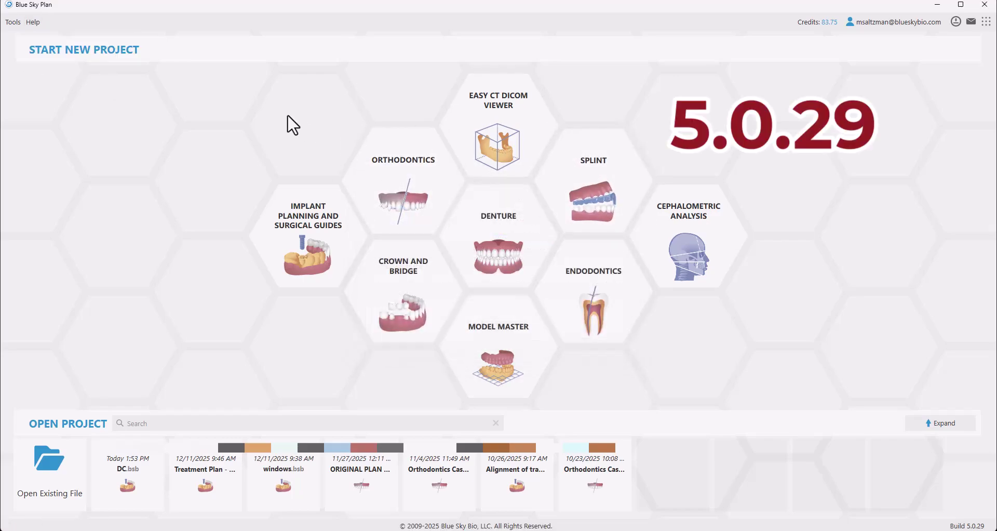
Step: Open the Implant Planning and Surgical Guides project types
left_click(37, 23)
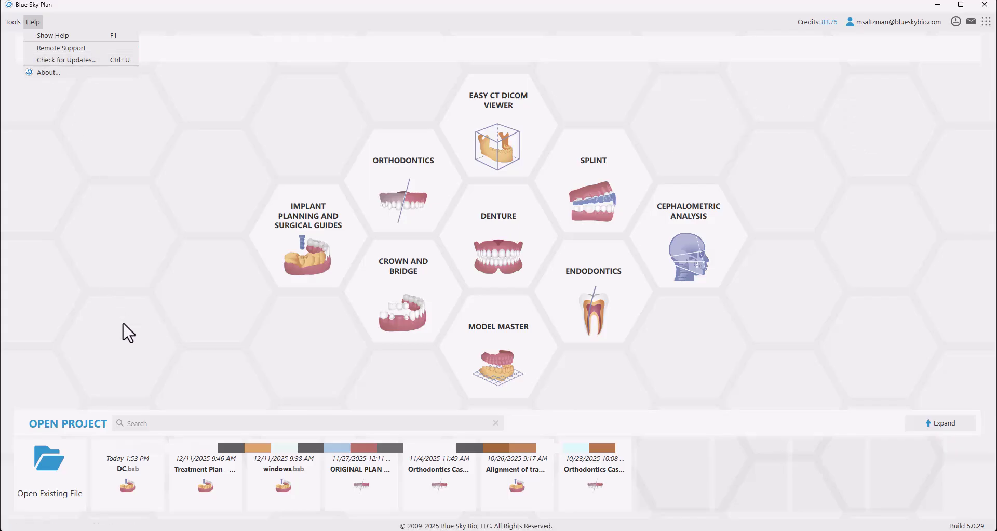
left_click(318, 248)
left_click(317, 248)
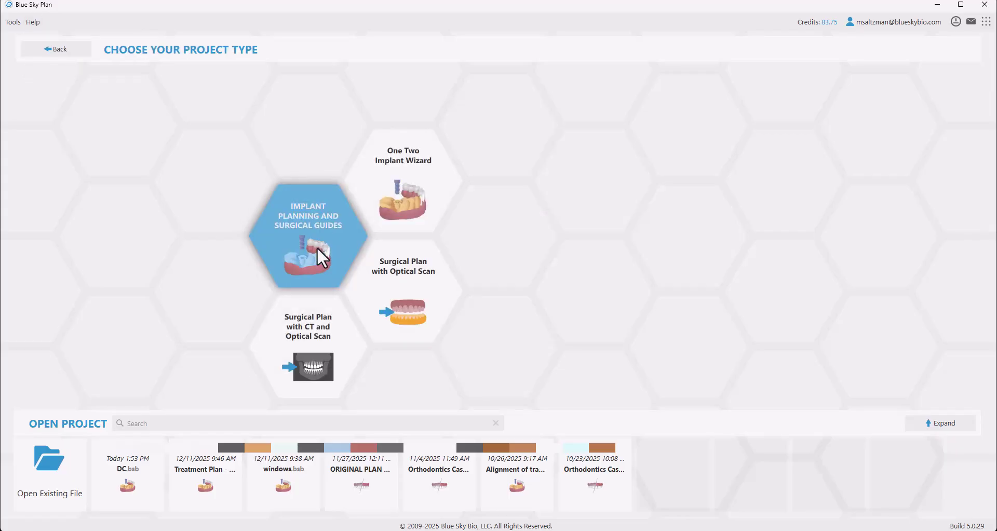
Step: In the One Two Implant Wizard, create a new patient with the patient's first and last name
left_click(408, 185)
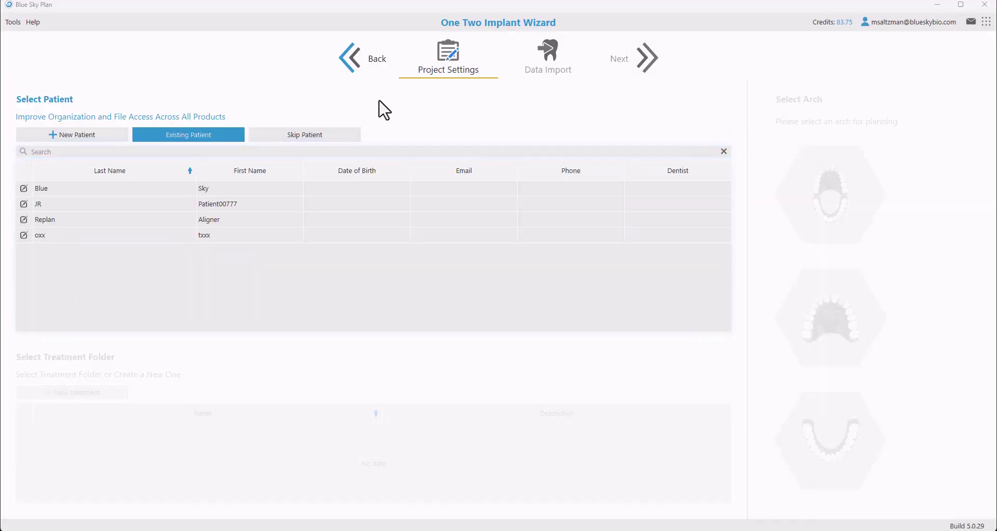
left_click(88, 134)
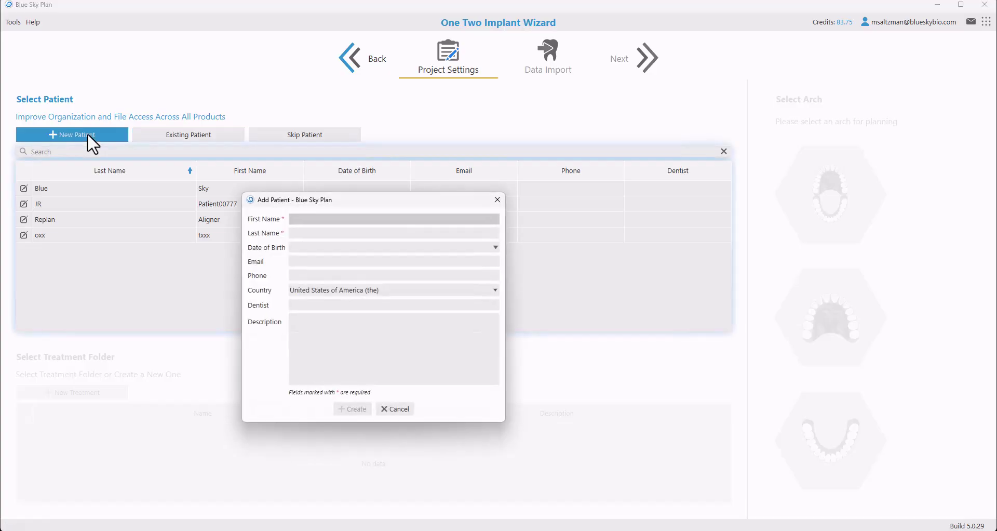
left_click(313, 223)
type("DC")
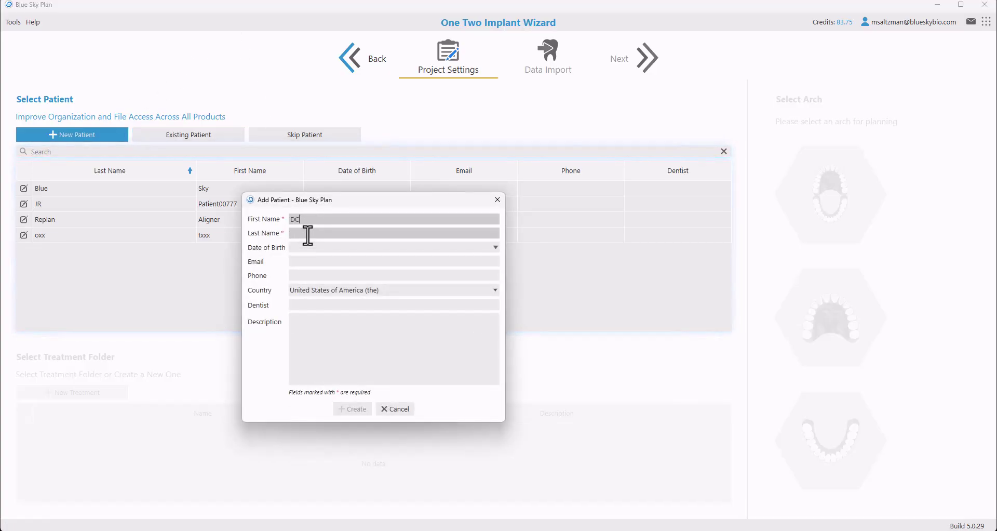
left_click(308, 234)
type("00754")
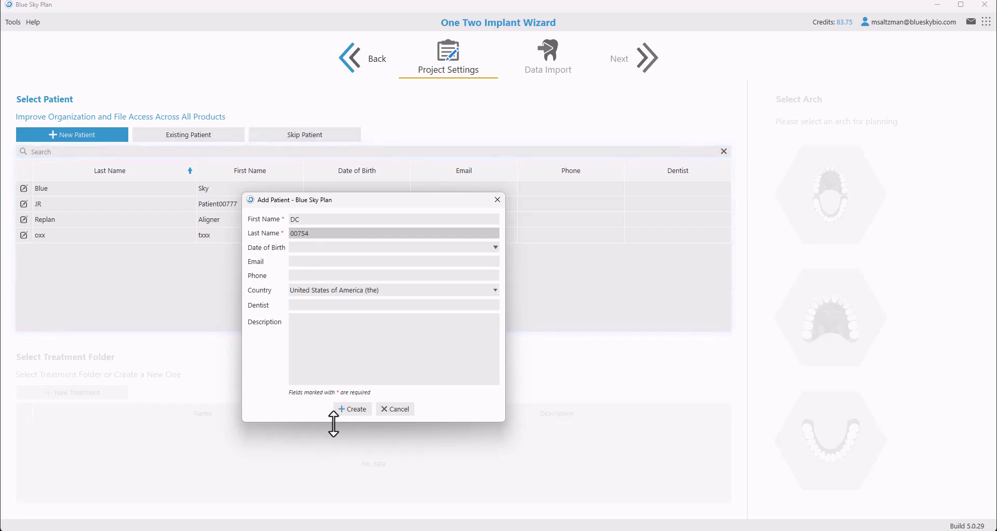
left_click(346, 410)
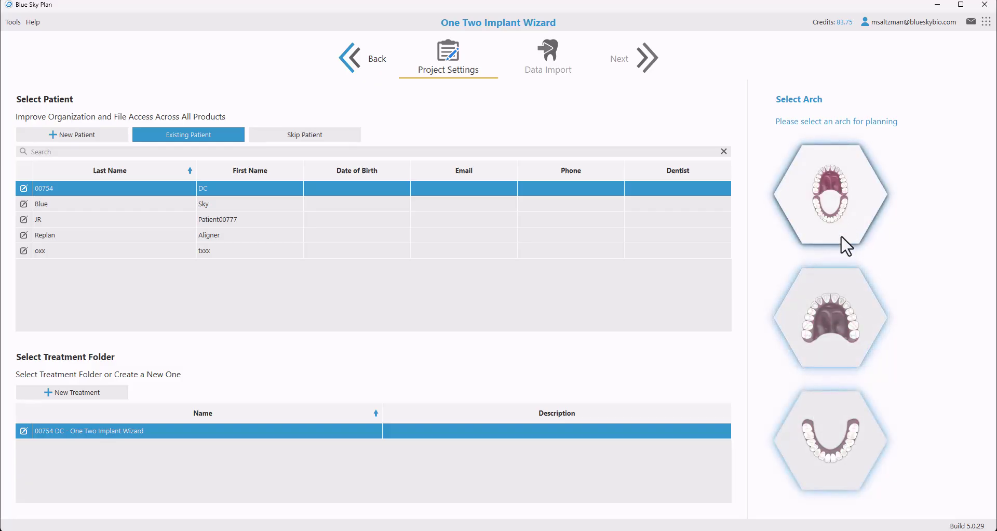
Step: Select the maxilla arch and advance to the Data Import step
left_click(837, 343)
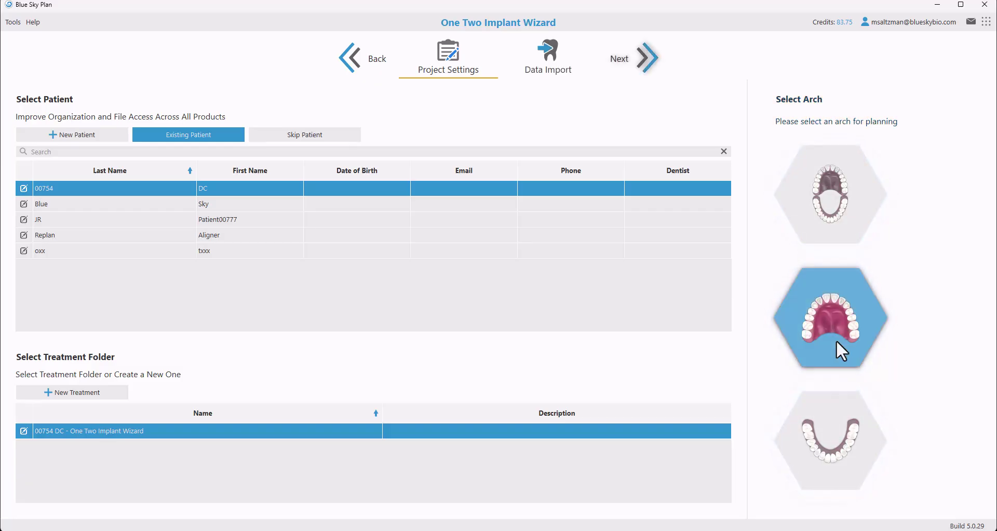
left_click(650, 59)
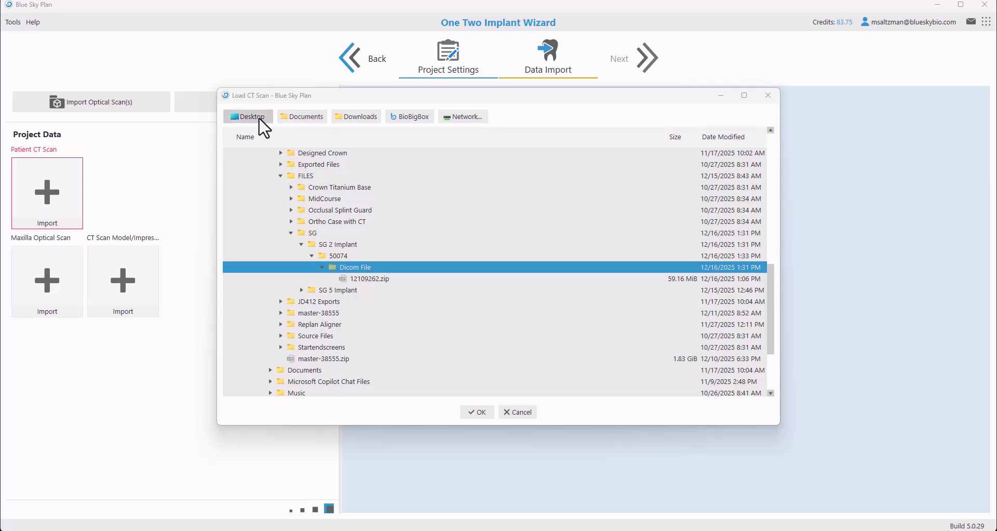
Step: Load the CT scan from 12109262.zip and accept the found DICOM series
left_click(370, 280)
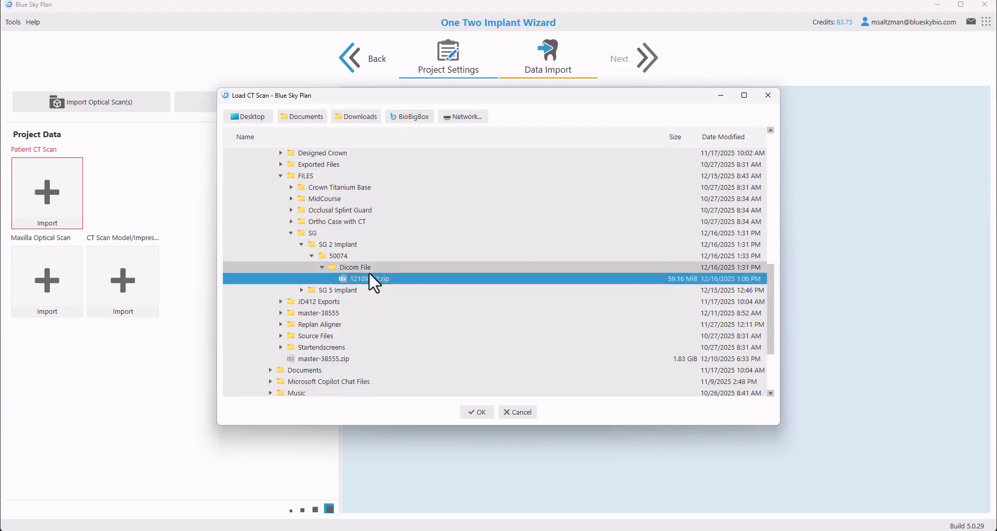
left_click(476, 412)
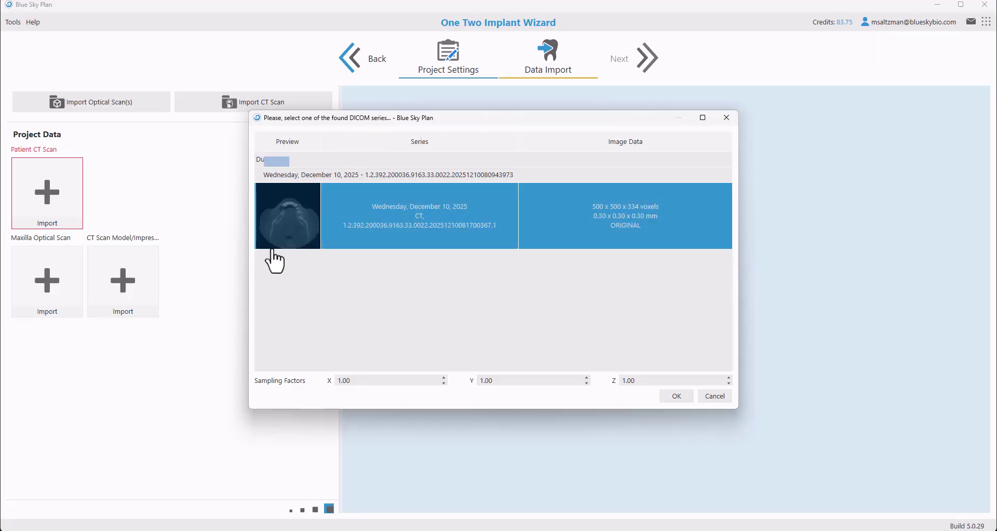
left_click(677, 396)
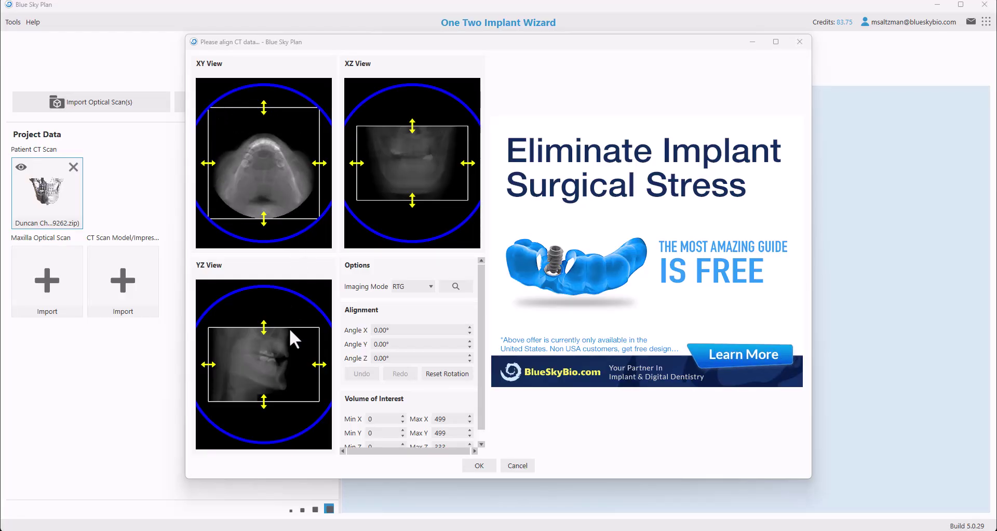
Step: Crop the CT volume to Min Y 108, Min X 9 and Max X 490, and confirm
left_click_drag(319, 364, 295, 365)
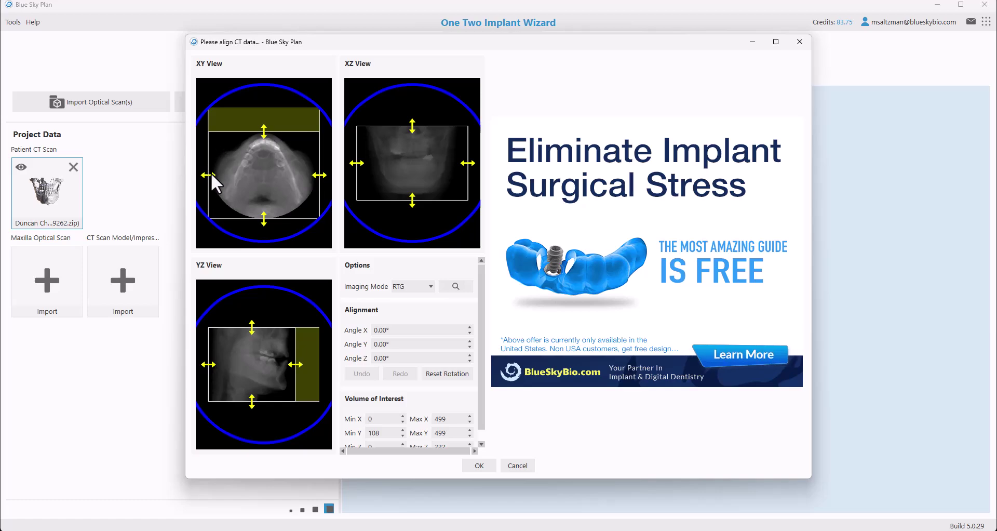
left_click_drag(212, 176, 215, 177)
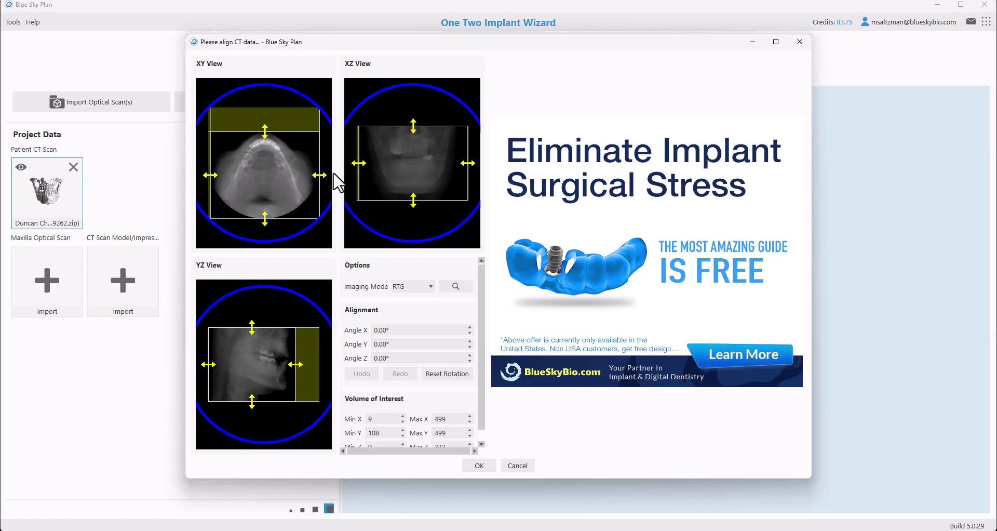
left_click_drag(326, 175, 323, 176)
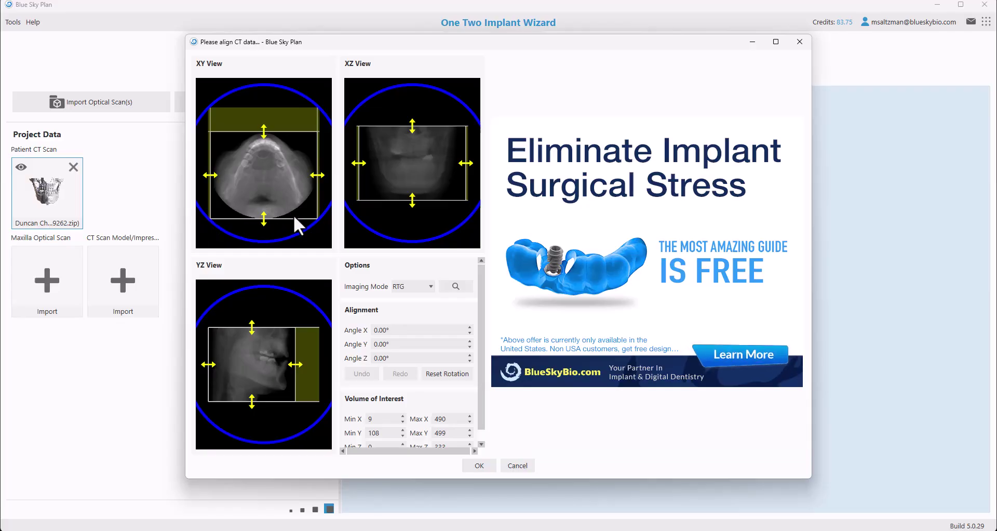
left_click(478, 467)
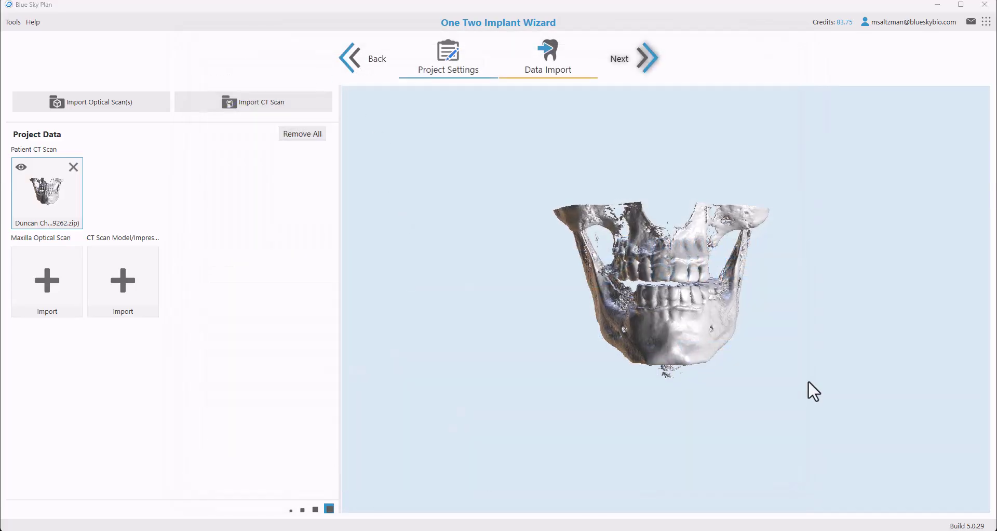
Step: Inspect the 3D skull, reset it to a frontal view, and start the optical scan import
left_click_drag(863, 408, 452, 372)
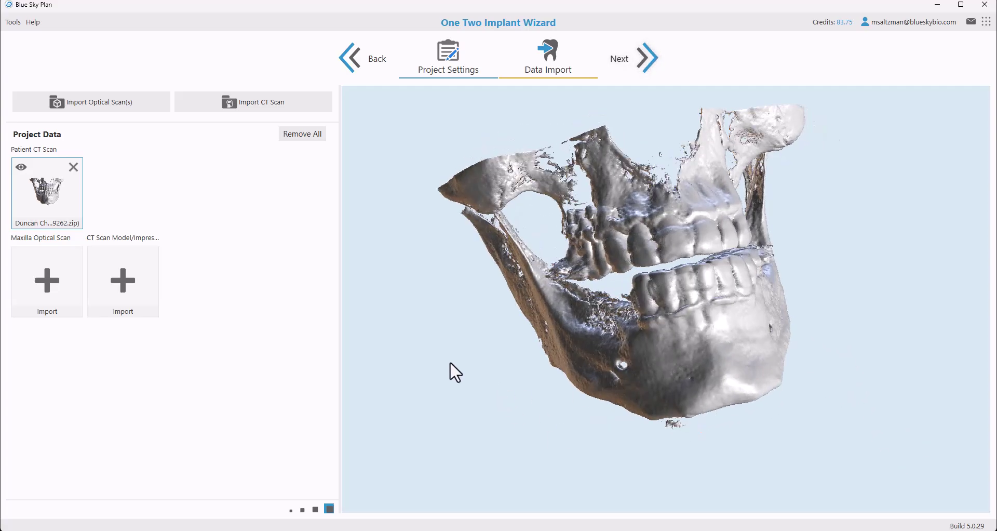
left_click(20, 169)
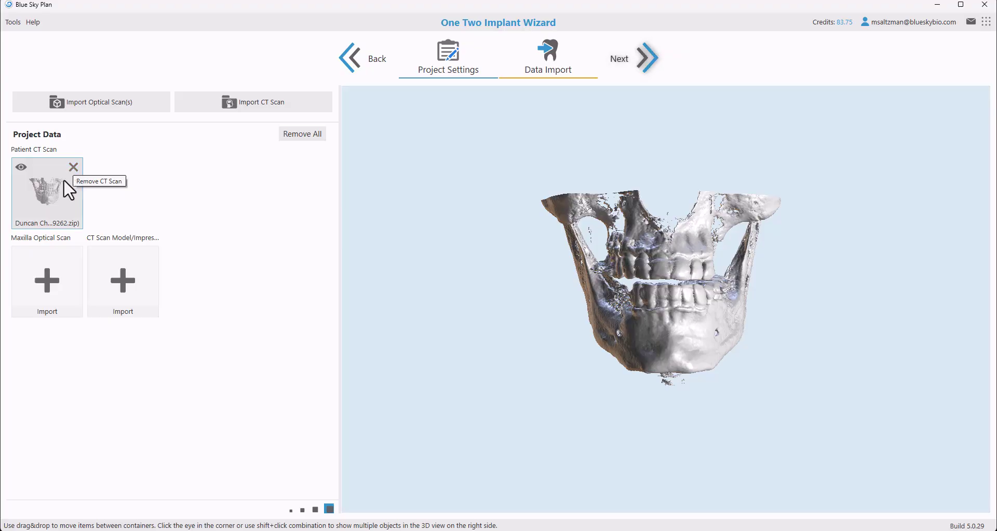
left_click(81, 109)
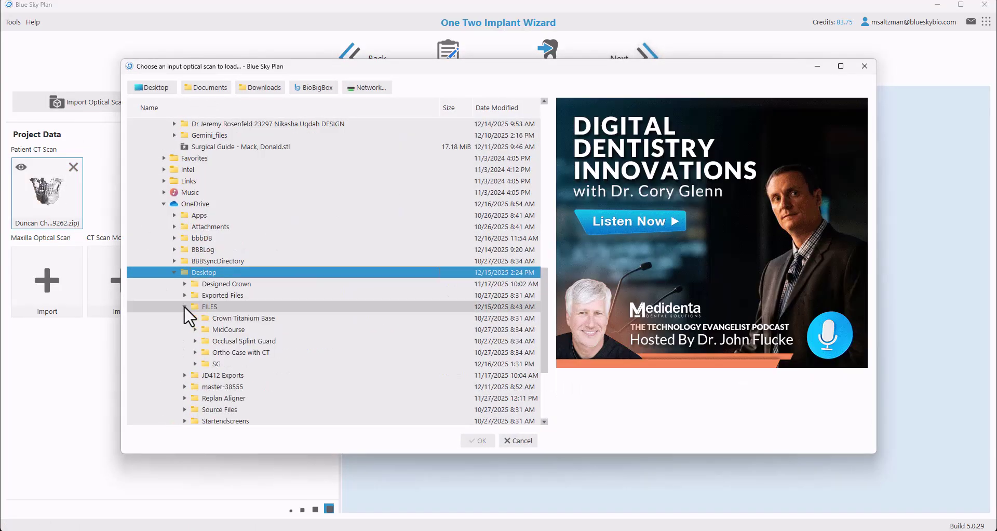
Step: Import the maxillary STL scan from the SG > SG 2 Implant > 50074 folder
left_click(194, 363)
left_click(205, 375)
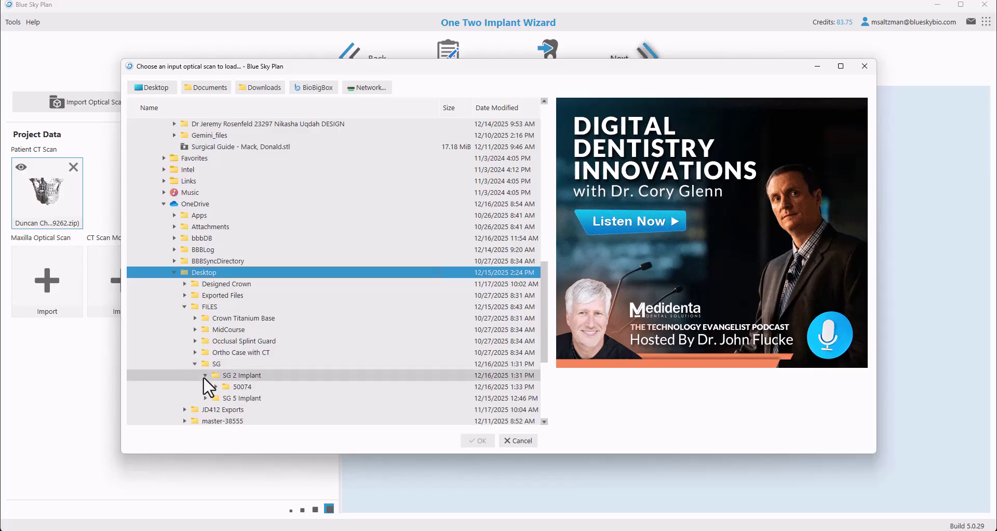
left_click(215, 386)
scroll(288, 384, "down", 1)
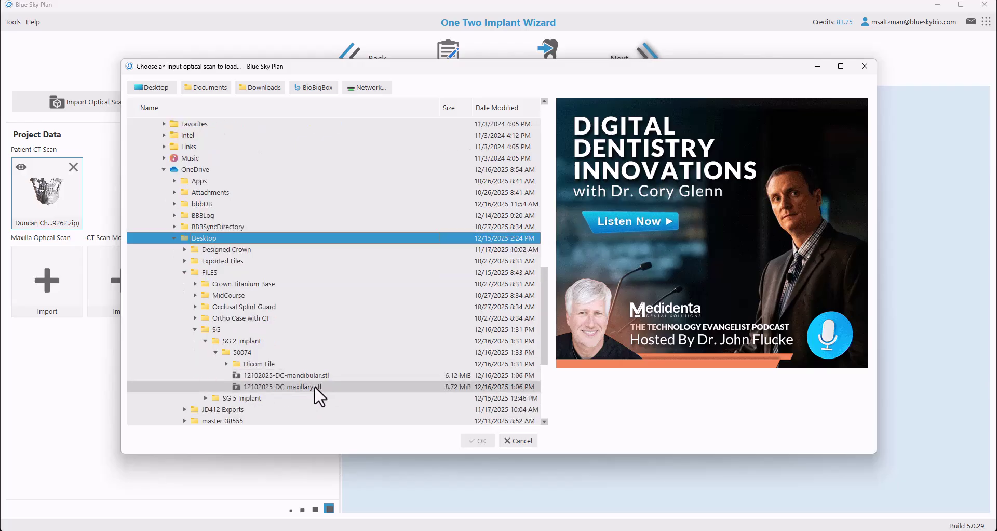
left_click(313, 387)
left_click_drag(725, 159, 733, 231)
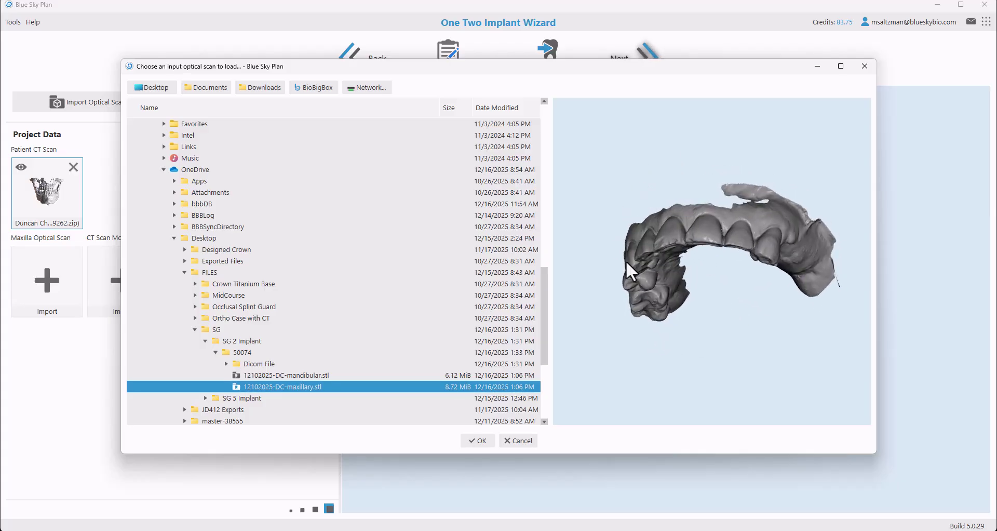
left_click(468, 446)
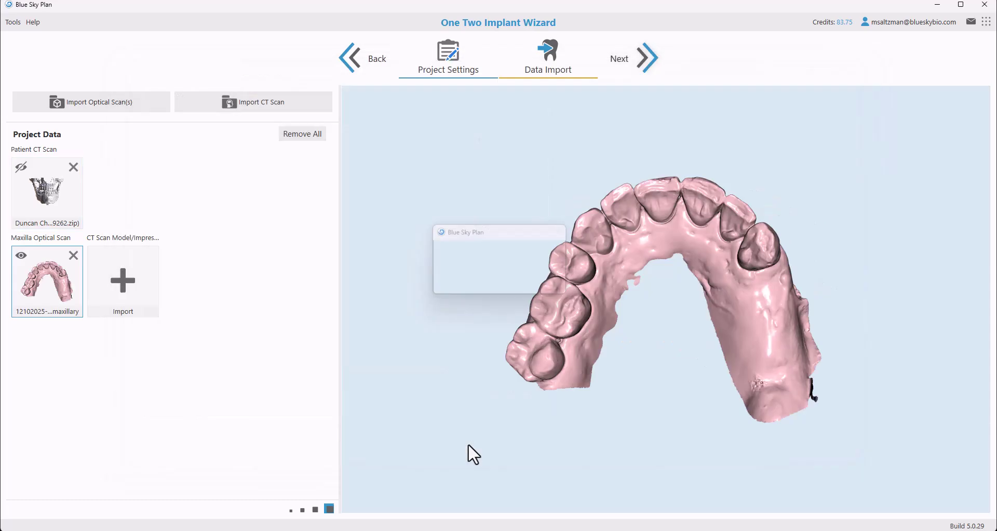
Step: Inspect the imported maxillary scan from the side, then finish data import
left_click_drag(634, 151, 674, 439)
right_click_drag(674, 439, 704, 383)
left_click_drag(703, 383, 757, 456)
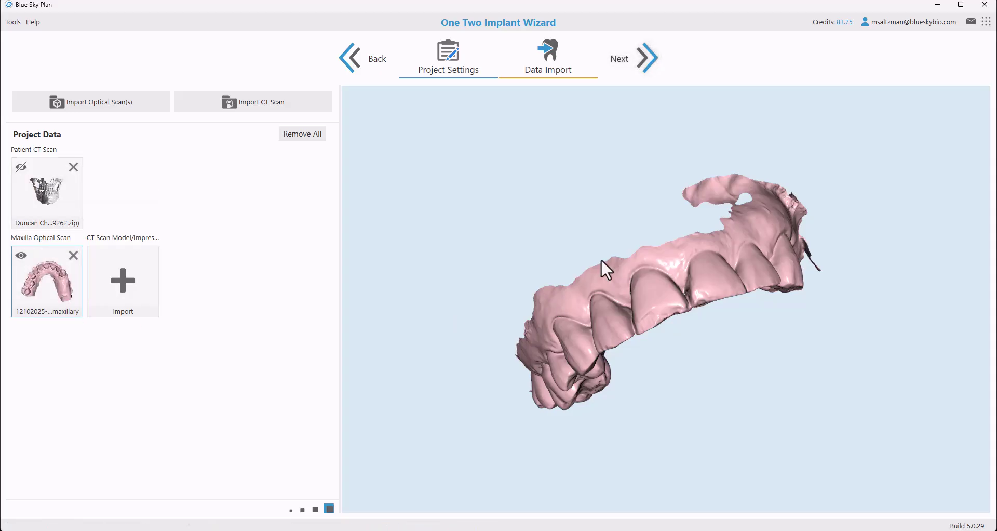
left_click(647, 59)
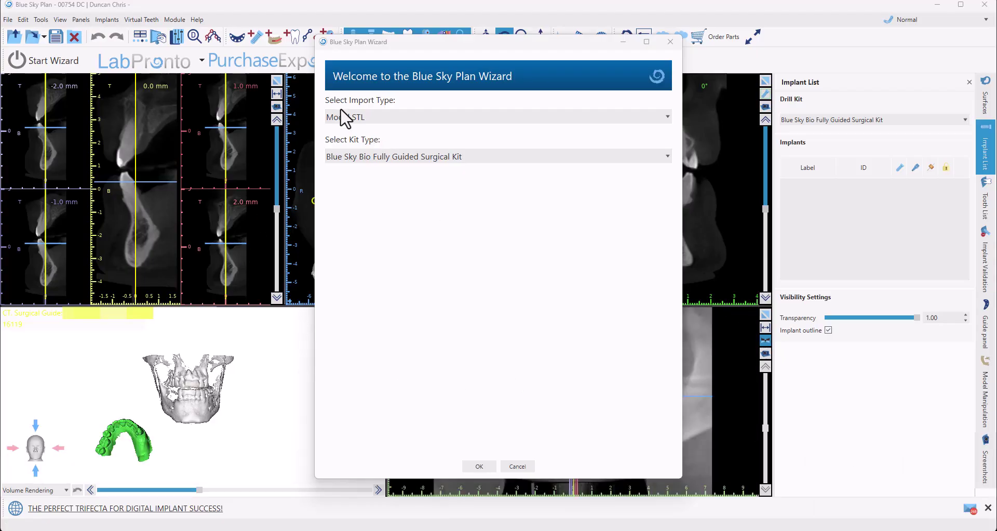
Step: Set import type to Model STL with the Blue Sky Bio Fully Guided Surgical Kit and start
left_click(391, 119)
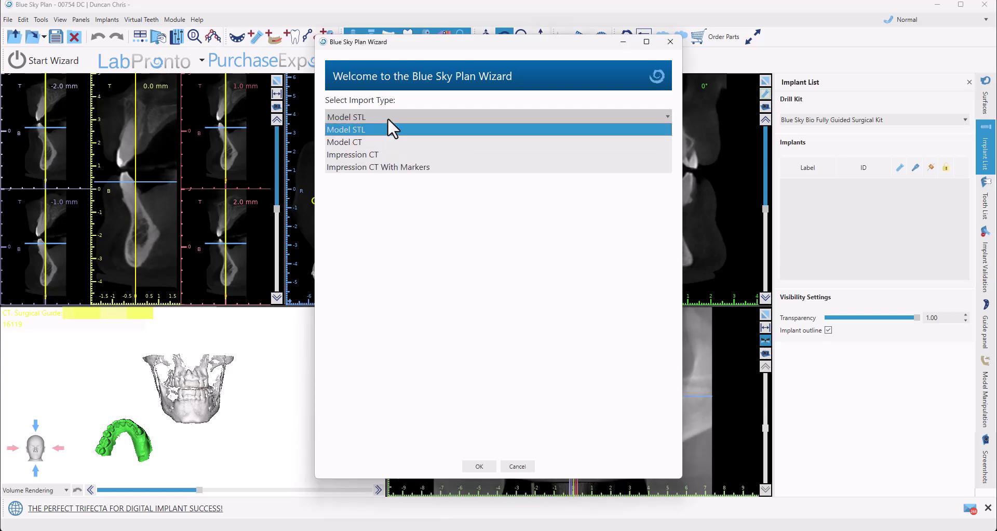
left_click(357, 129)
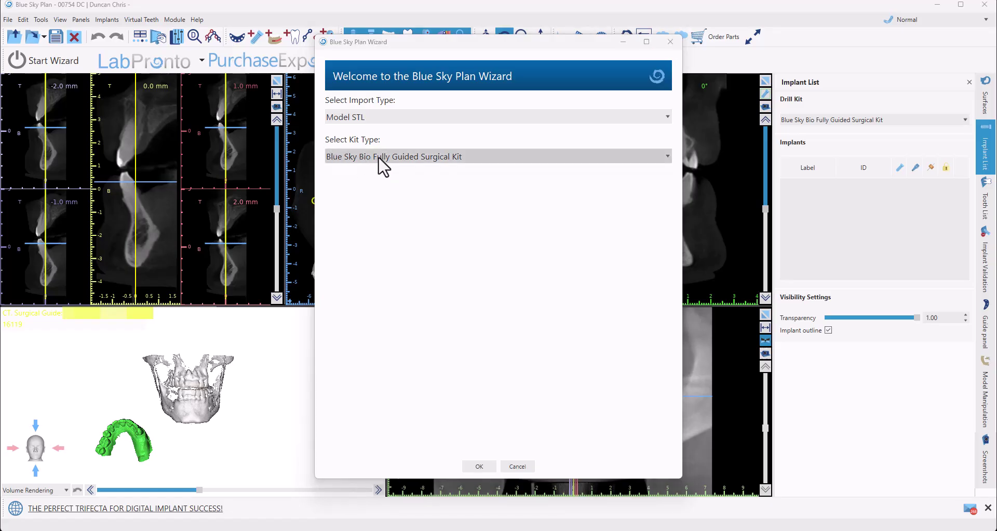
left_click(429, 161)
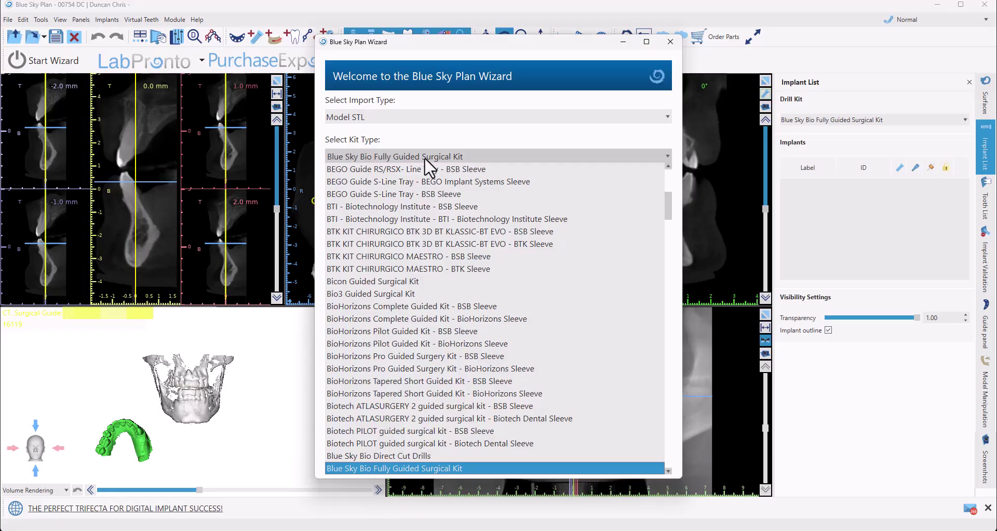
left_click(426, 159)
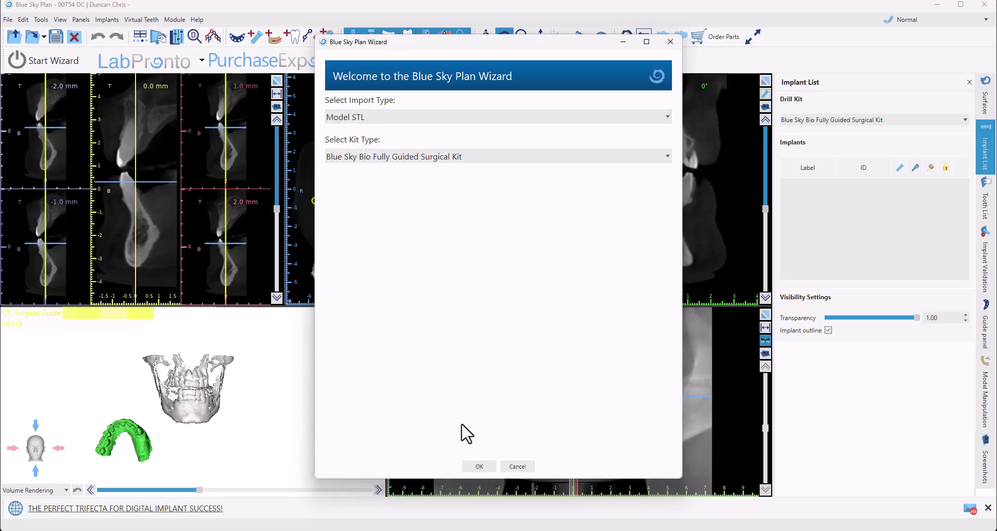
left_click(479, 466)
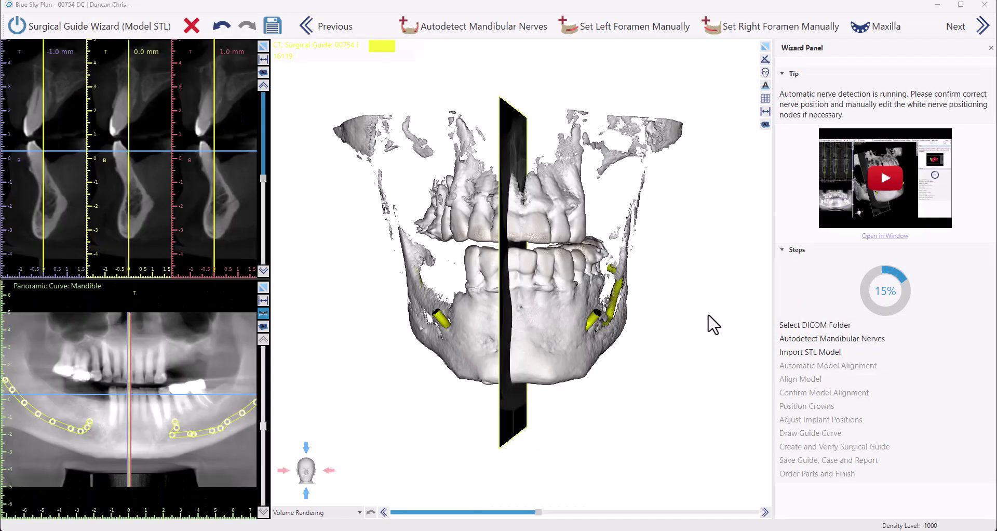
Step: Auto-align the maxillary STL model onto the CT upper jaw using Maxilla alignment
left_click_drag(713, 325, 750, 263)
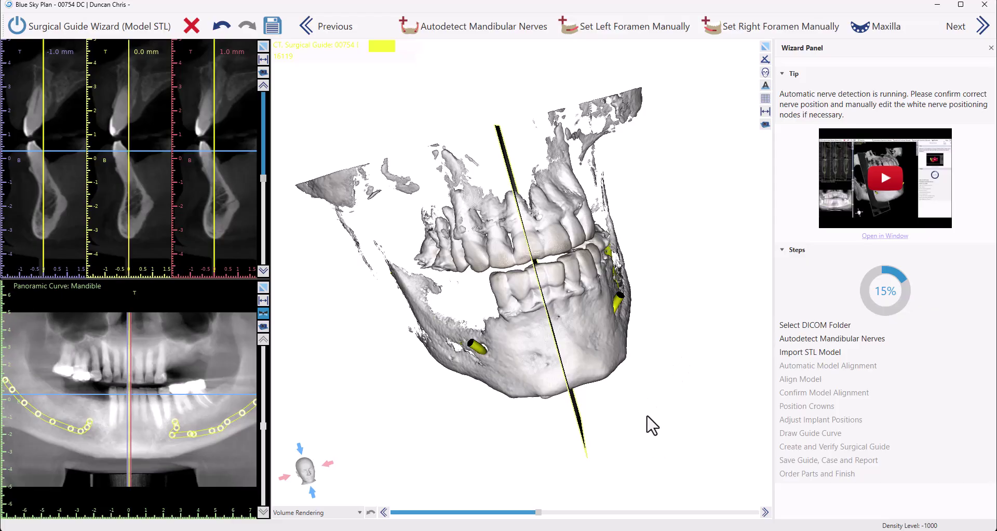
scroll(652, 475, "up", 3)
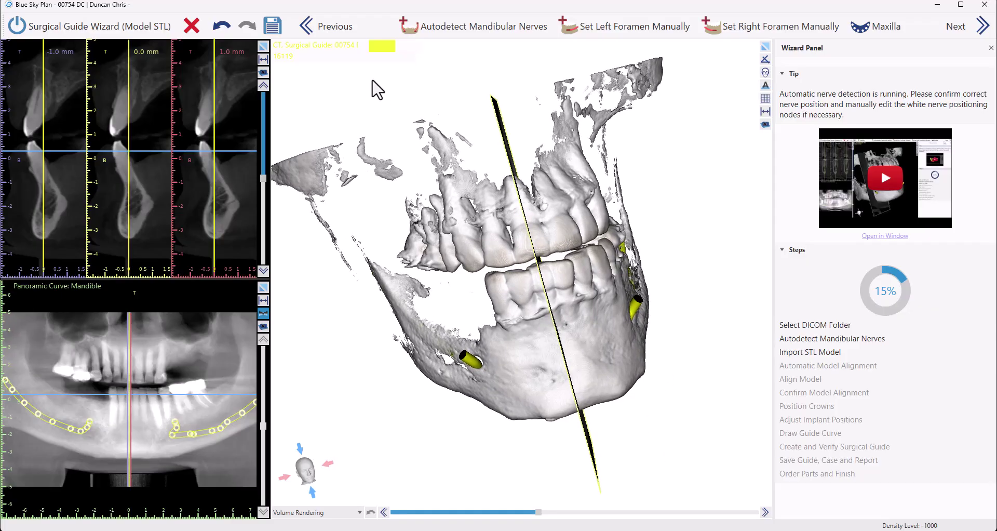
left_click(877, 27)
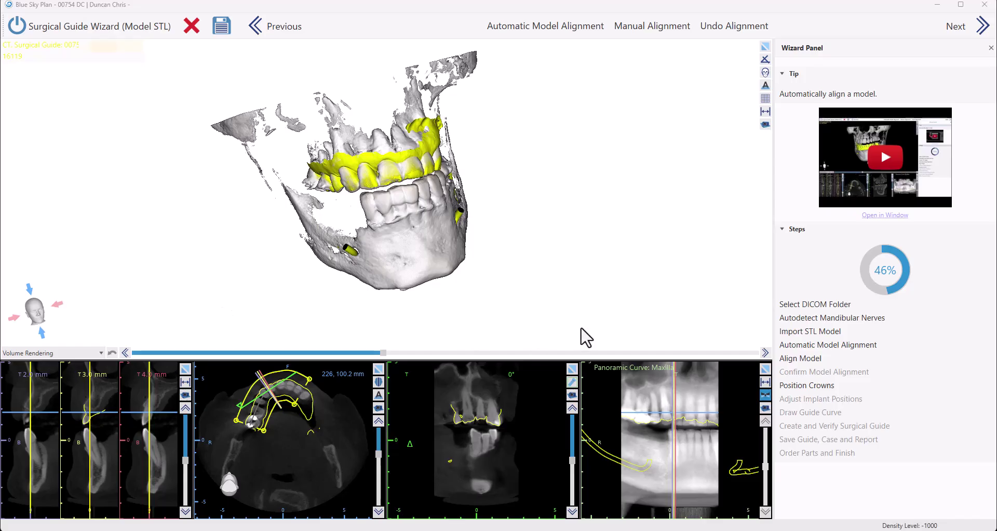
scroll(582, 312, "up", 5)
left_click_drag(610, 218, 446, 227)
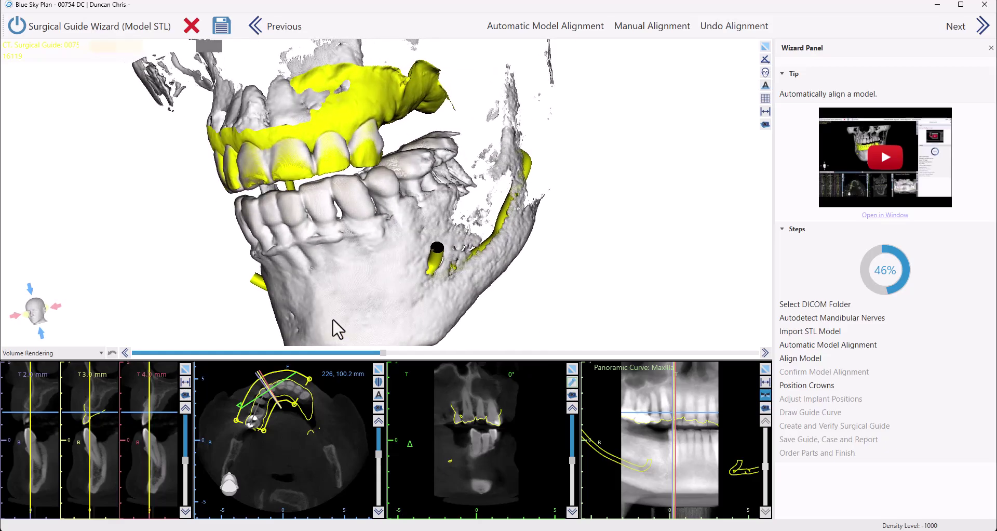
left_click_drag(333, 320, 411, 298)
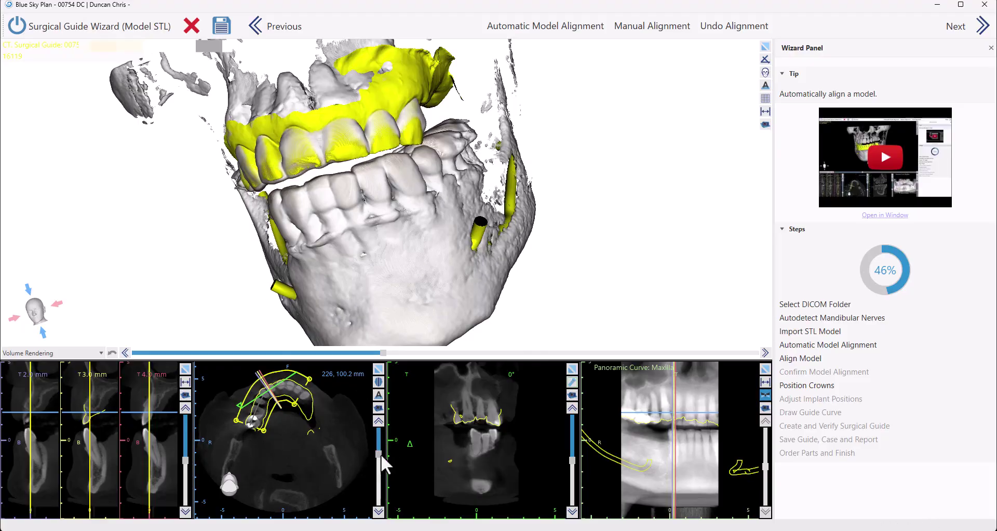
left_click_drag(380, 454, 380, 455)
scroll(297, 474, "up", 2)
mouse_move(297, 474)
right_mouse_down()
mouse_move(297, 420)
mouse_move(277, 413)
mouse_move(286, 484)
mouse_move(307, 484)
mouse_move(306, 475)
right_mouse_up()
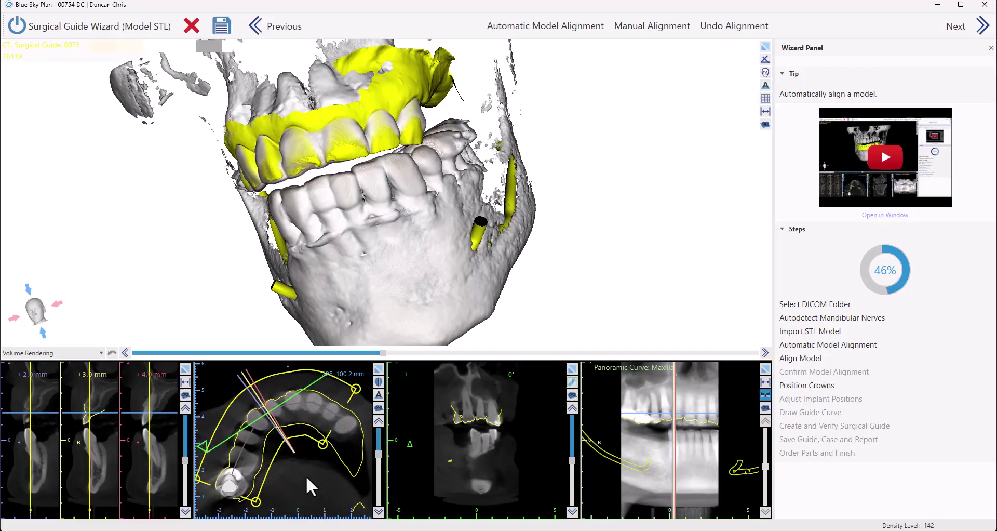
left_click_drag(379, 451, 381, 455)
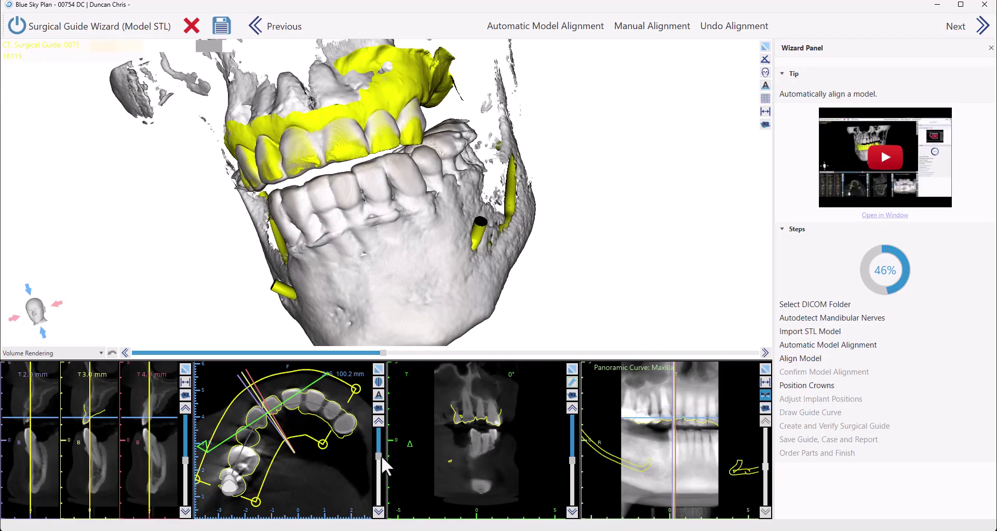
left_click_drag(380, 455, 379, 457)
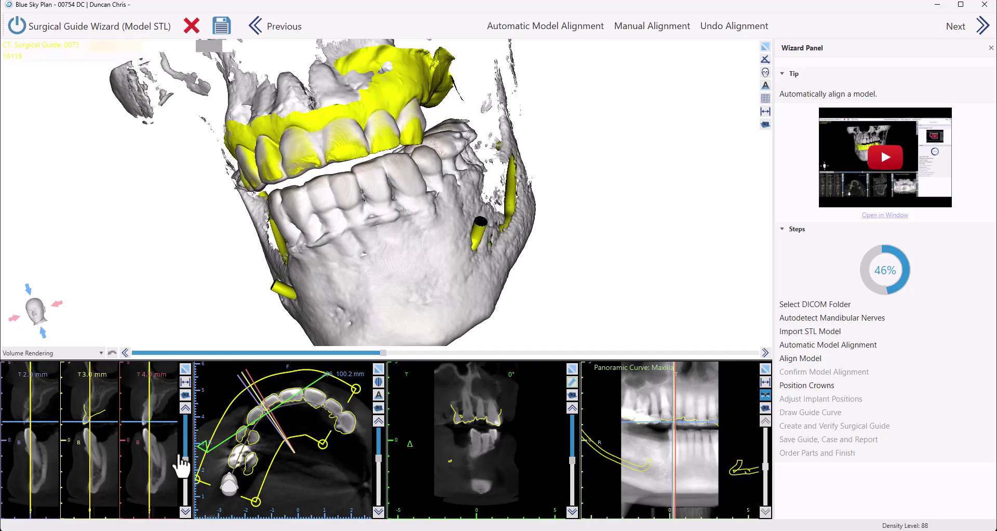
scroll(110, 472, "up", 5)
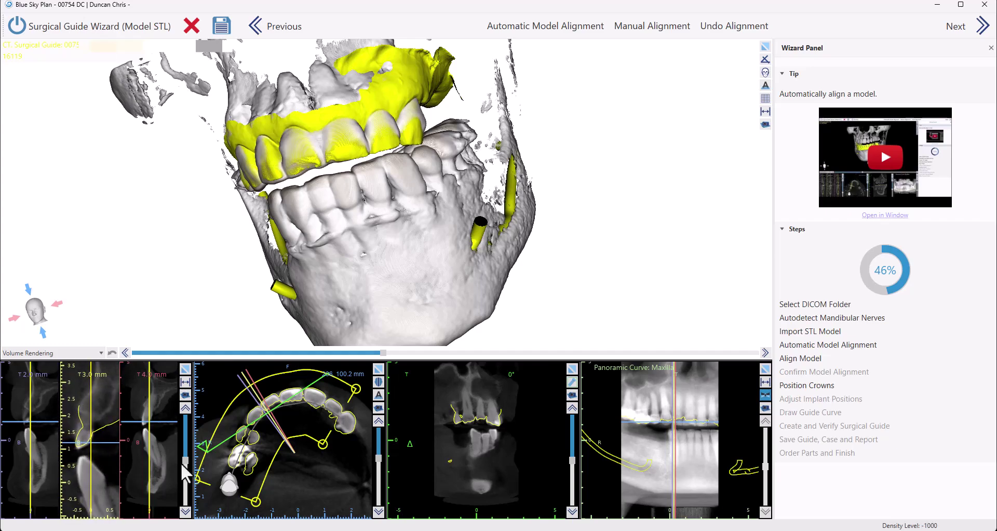
mouse_move(184, 459)
left_mouse_down()
mouse_move(186, 471)
mouse_move(186, 459)
left_mouse_up()
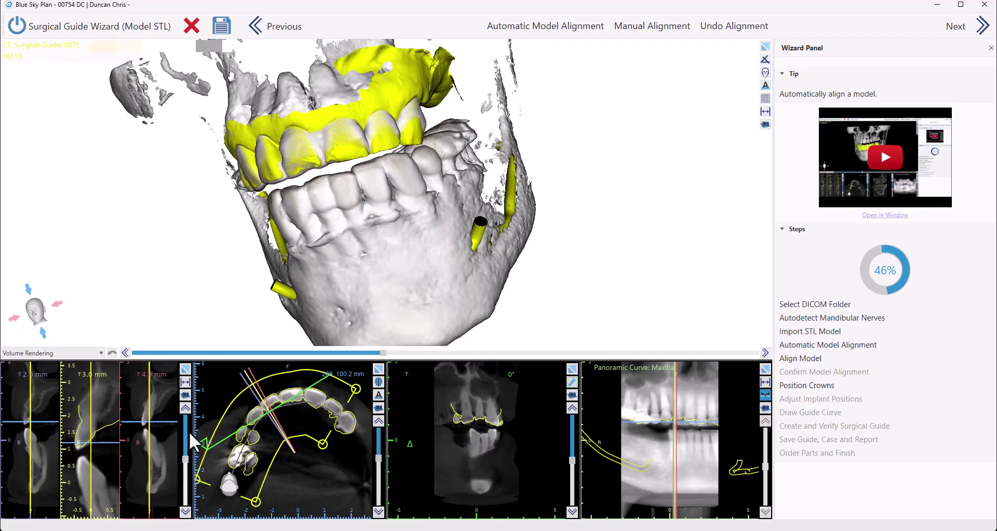
Step: Add an AI crown for the left maxillary first premolar, keeping the preset UH4310 implant
left_click(984, 36)
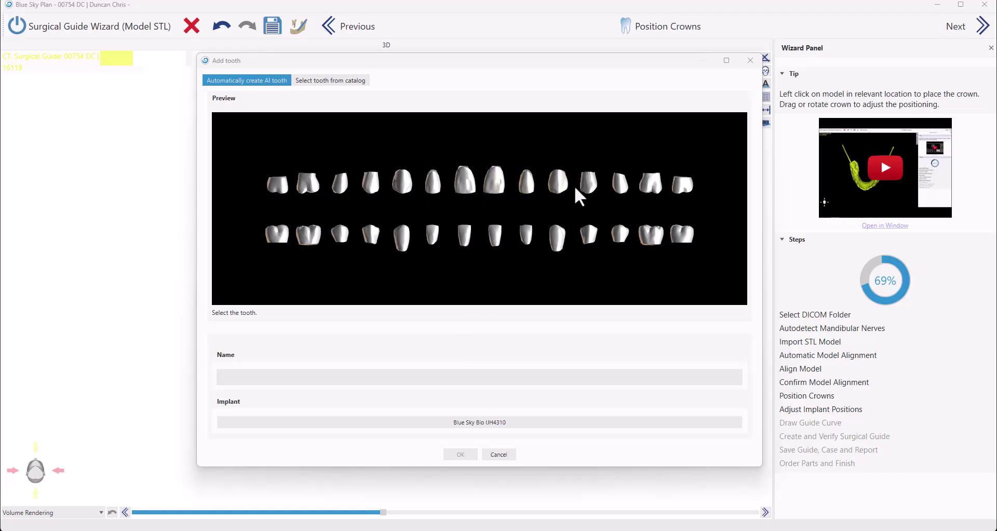
left_click(589, 187)
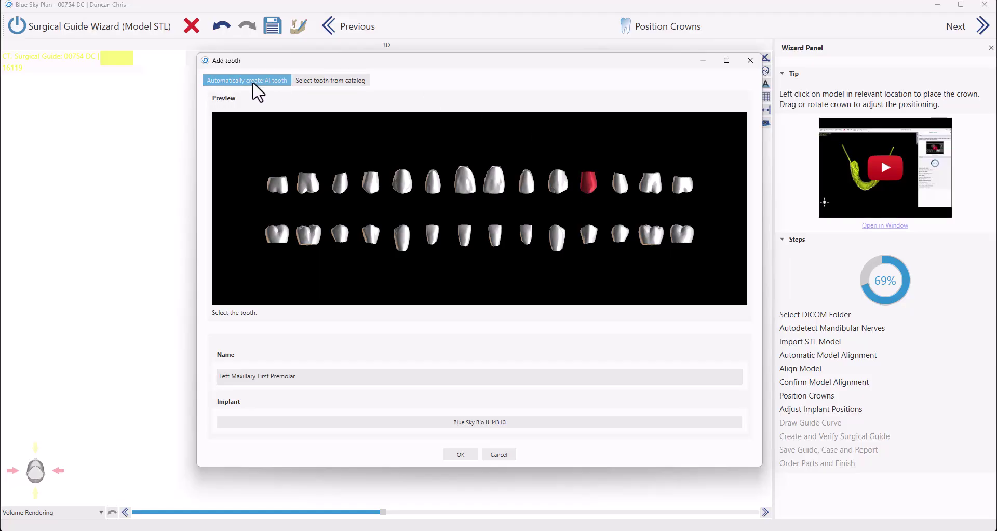
left_click(320, 81)
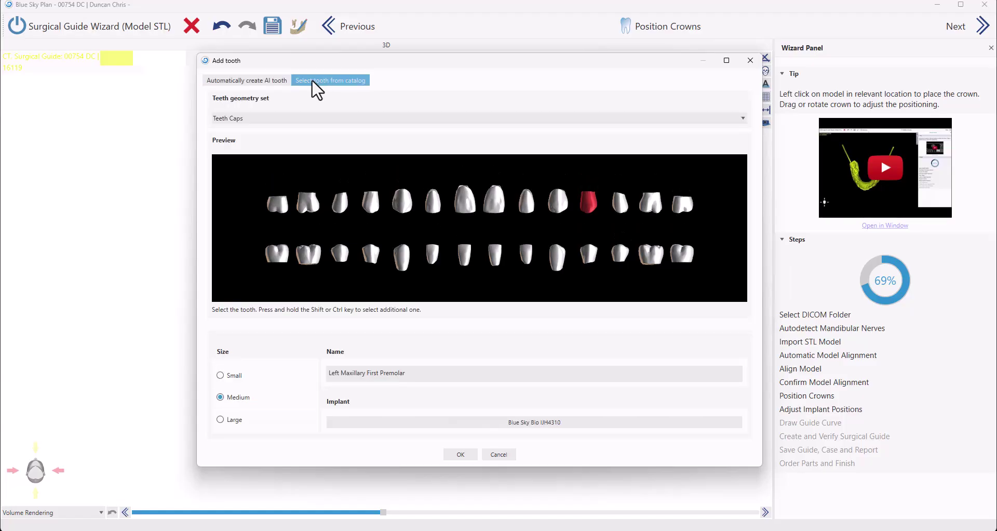
left_click(244, 82)
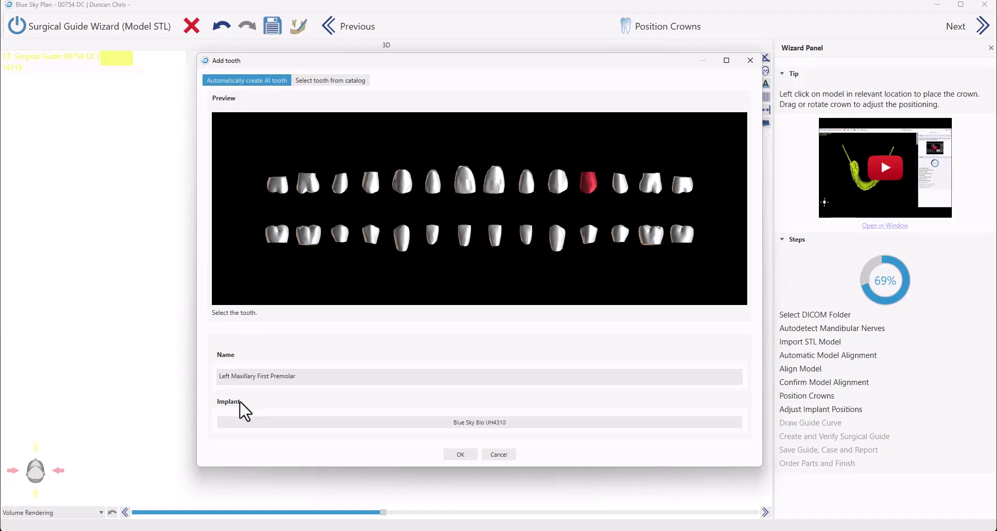
left_click(488, 423)
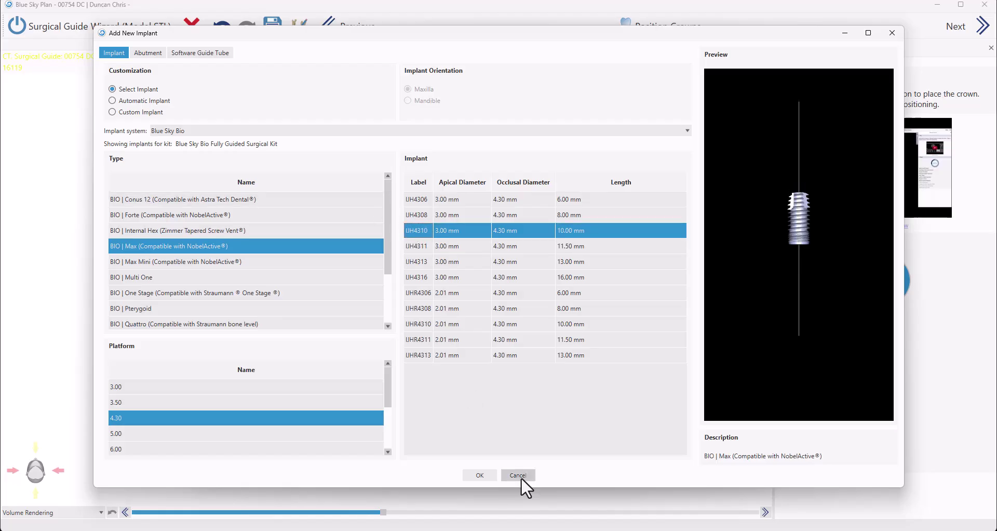
left_click(480, 475)
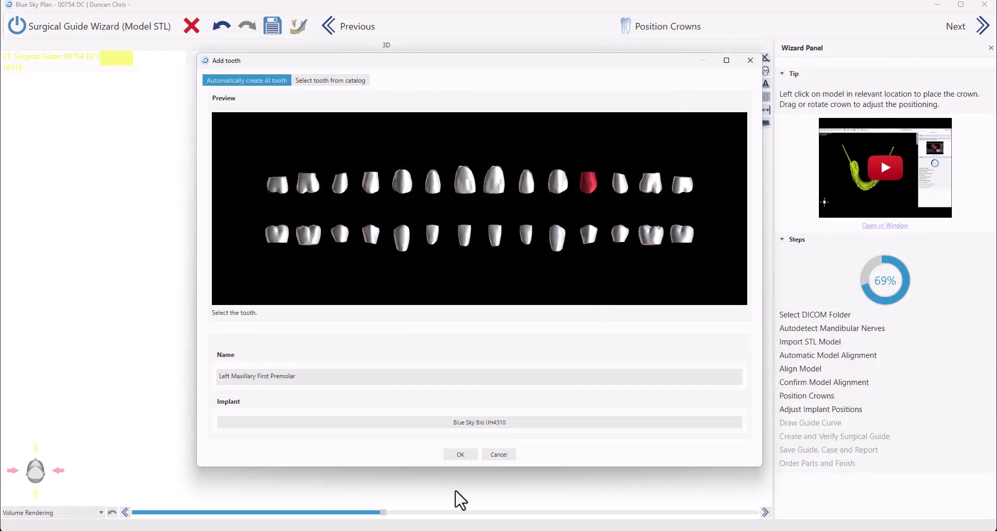
left_click(461, 454)
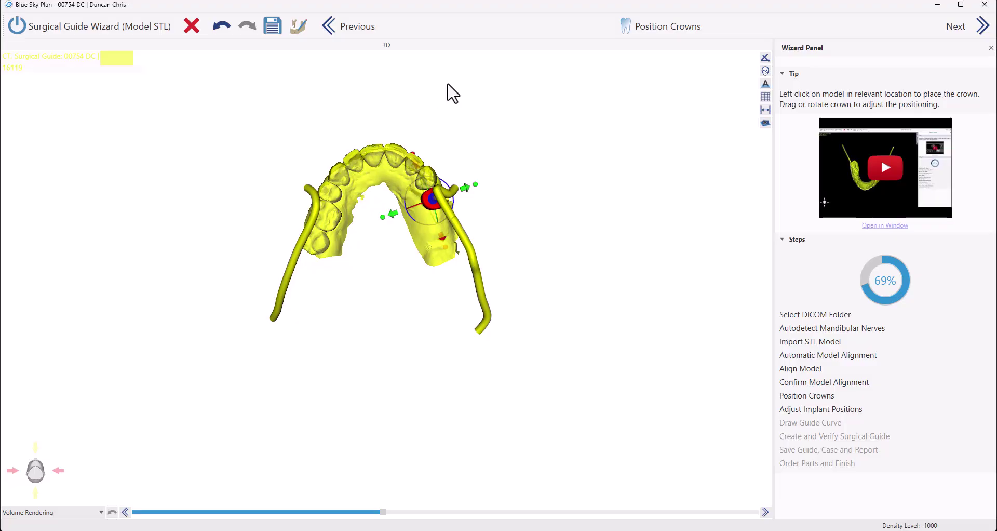
left_click_drag(452, 91, 225, 457)
scroll(394, 394, "up", 5)
mouse_move(373, 229)
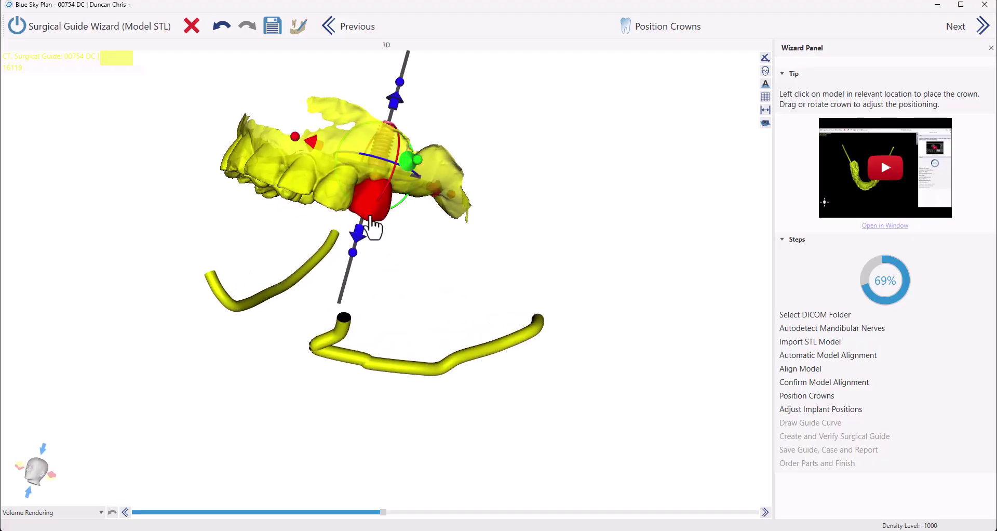
left_click_drag(283, 341, 192, 84)
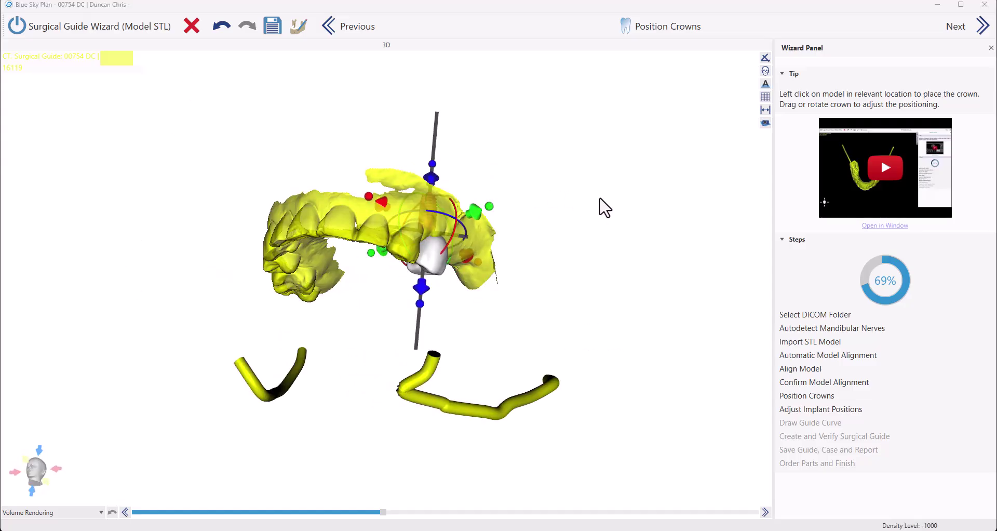
left_click_drag(603, 207, 536, 189)
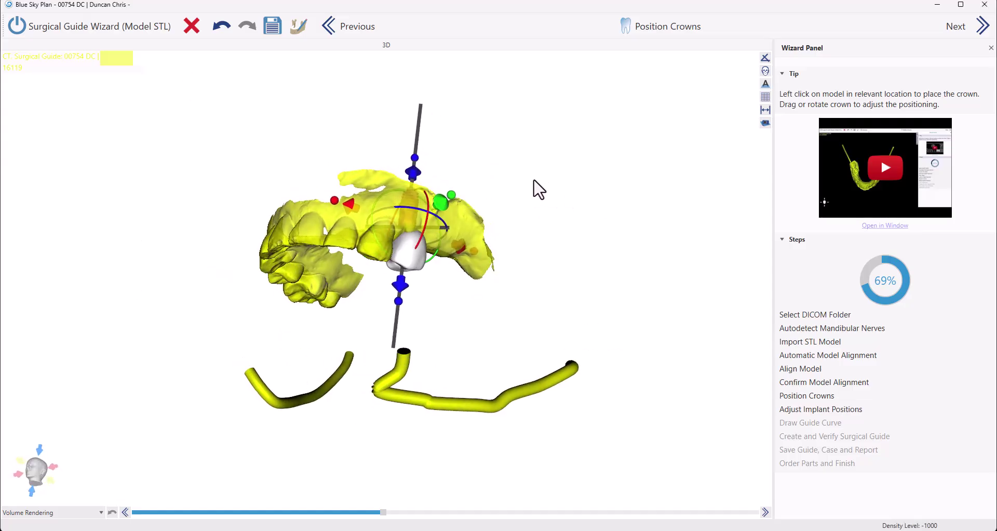
Step: Keep the existing crown and add a left maxillary second premolar crown on an IJH4310 implant
left_click(668, 34)
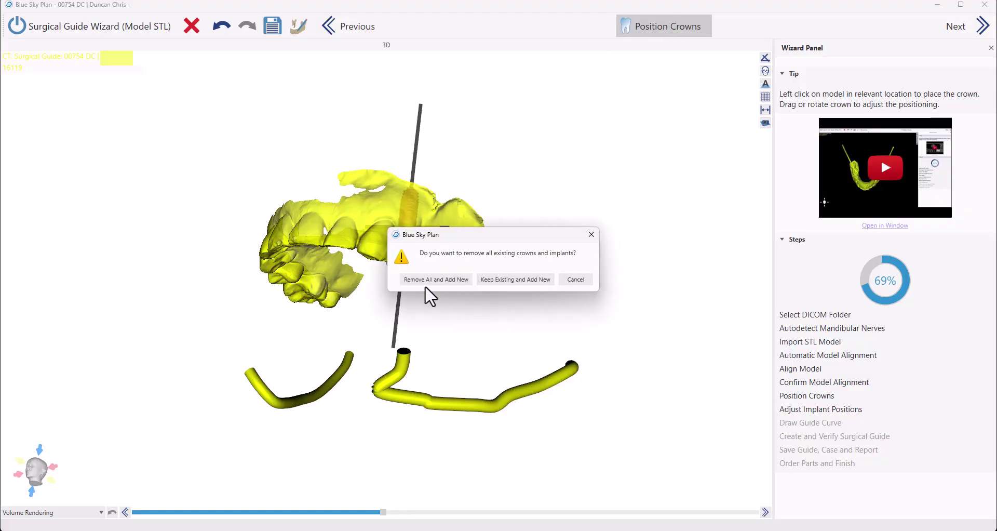
left_click(517, 279)
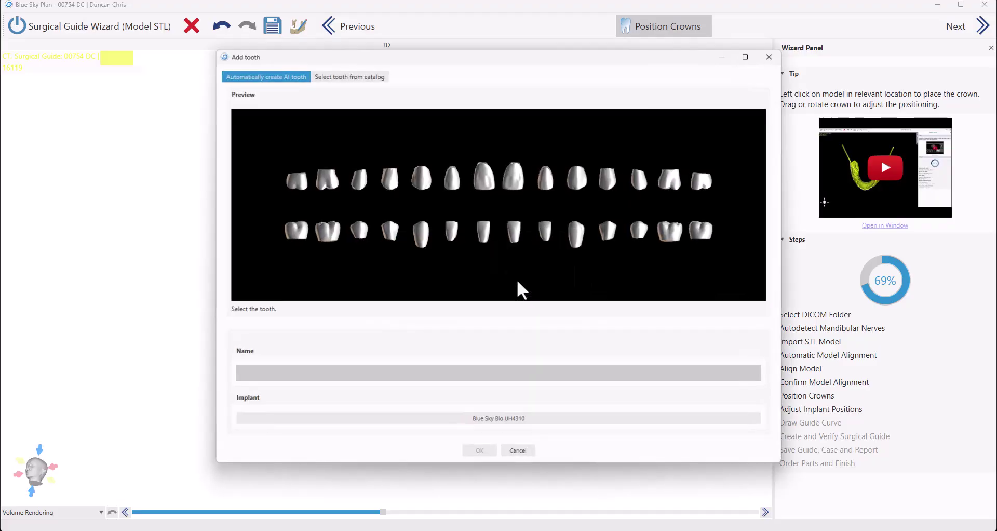
left_click(639, 179)
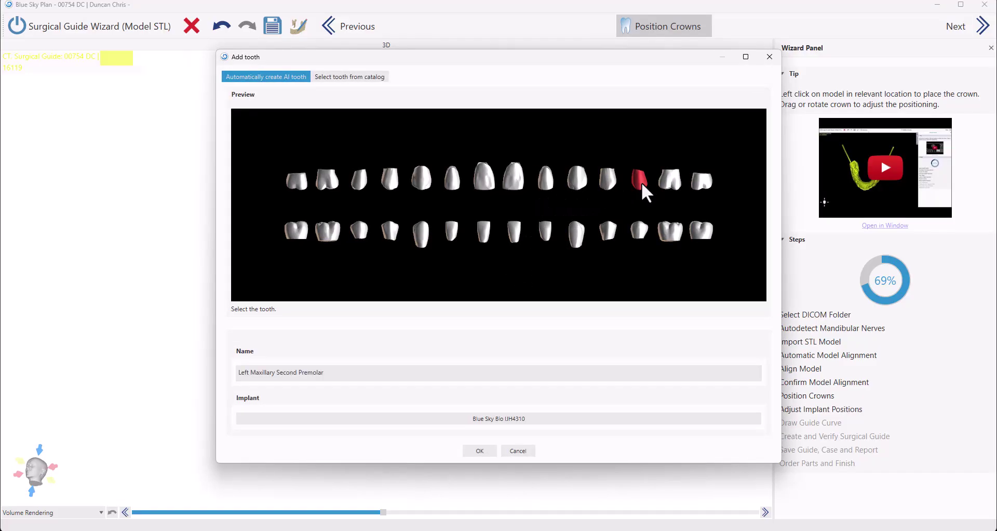
left_click(480, 419)
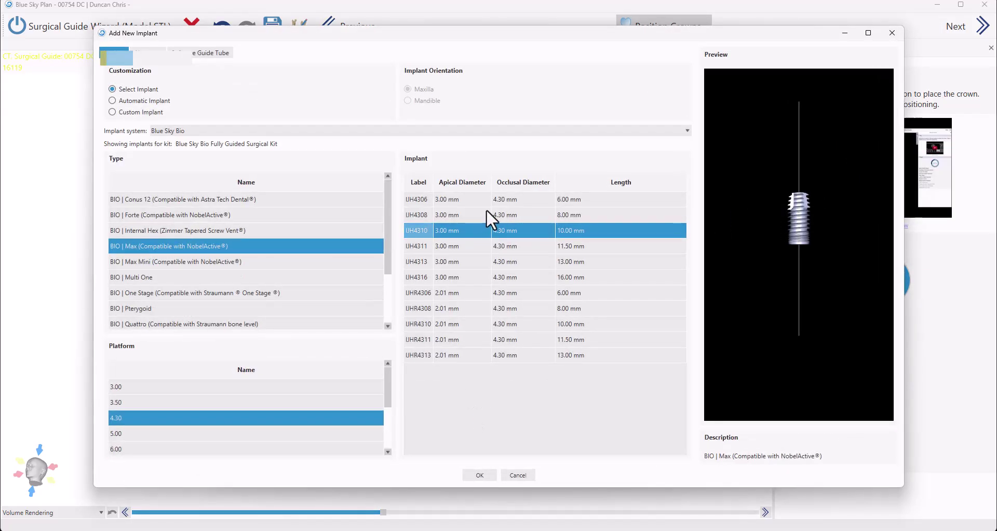
left_click(481, 476)
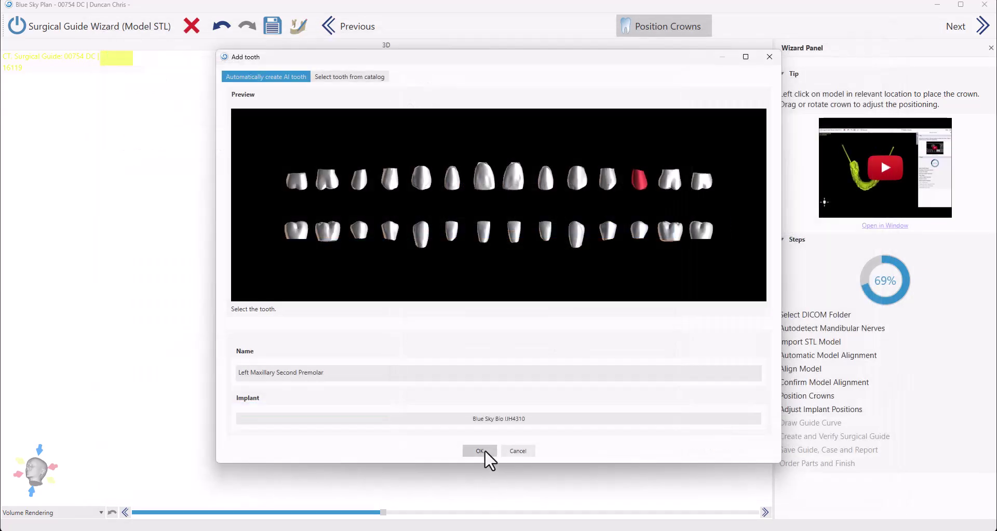
left_click(480, 450)
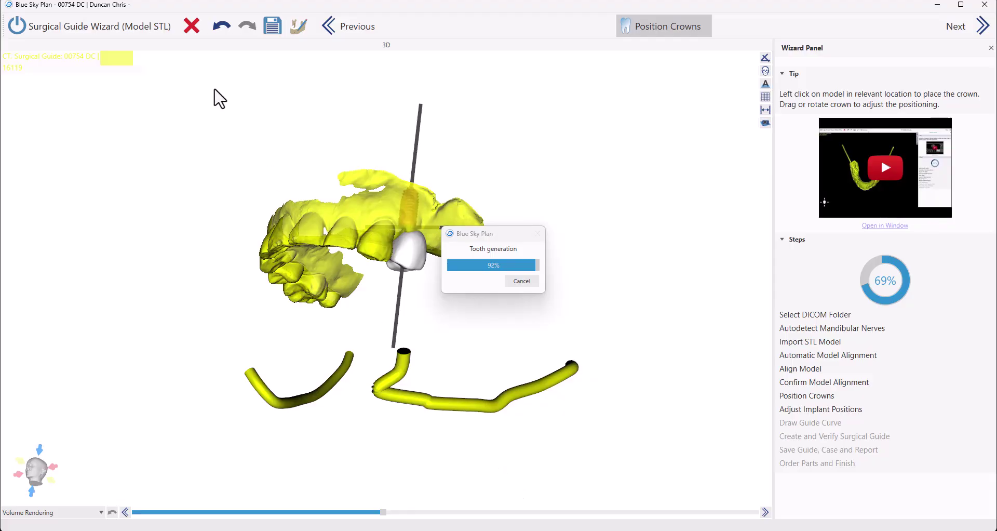
left_click_drag(306, 436, 345, 486)
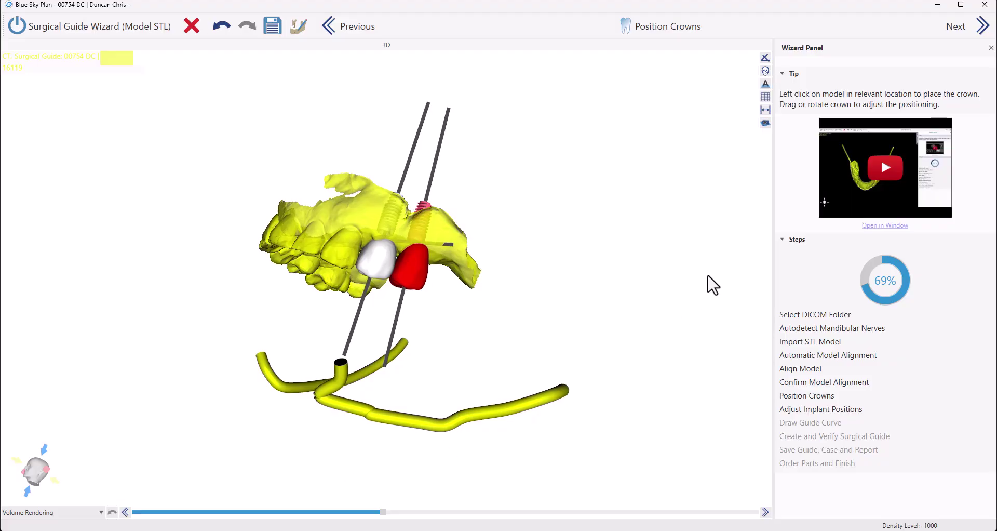
left_click(979, 26)
Step: Tilt the left implant in the cross-section and set it upright at 0°
left_click_drag(369, 185, 253, 424)
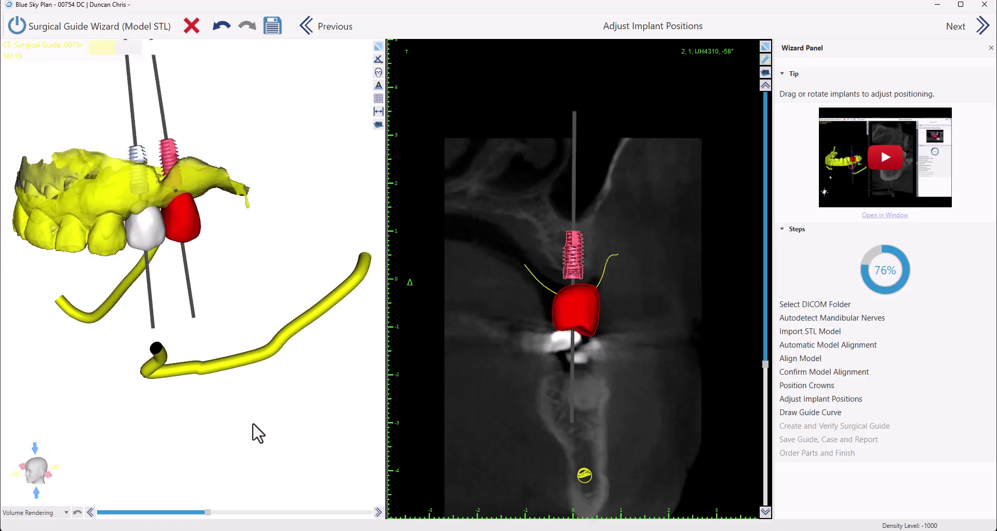
mouse_move(575, 350)
left_click_drag(573, 396, 572, 410)
left_click_drag(765, 355, 765, 310)
mouse_move(566, 269)
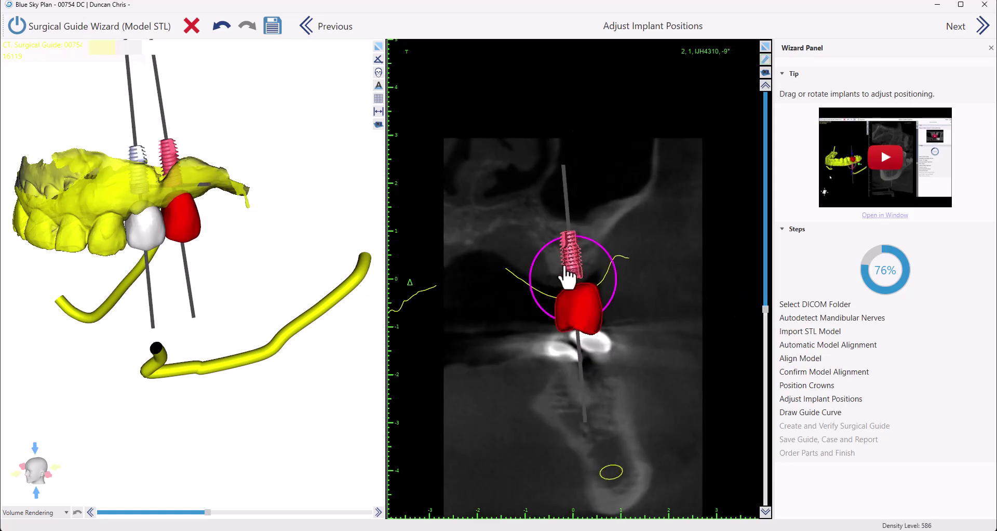
left_click(137, 162)
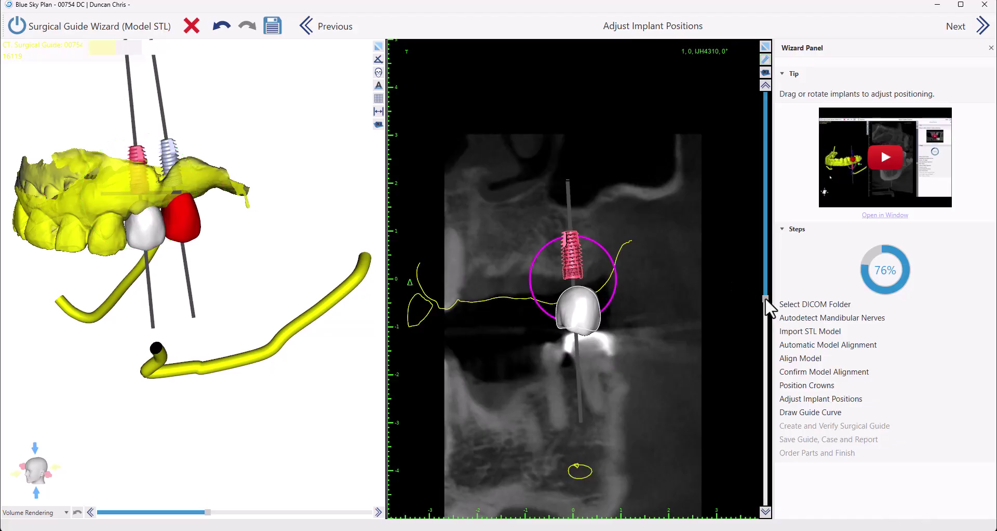
left_click_drag(767, 304, 764, 312)
scroll(684, 351, "up", 3)
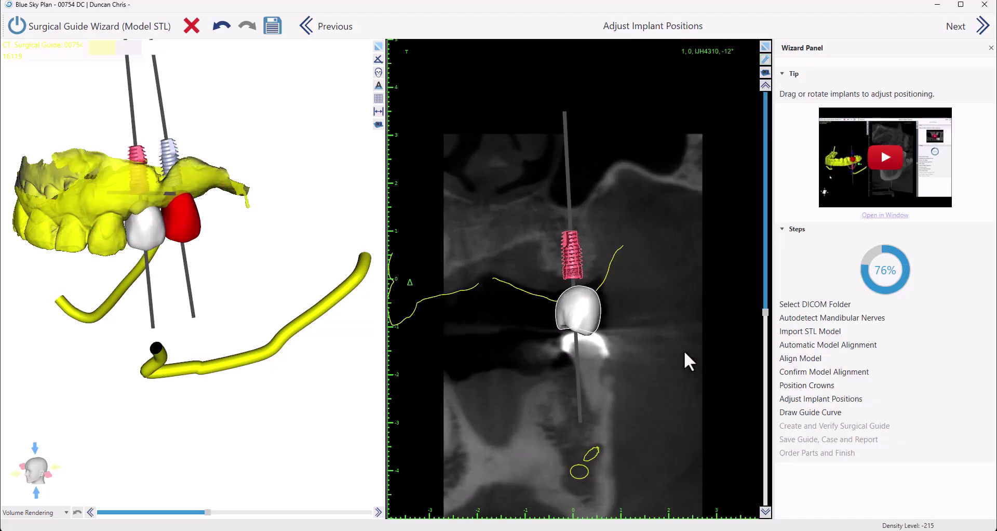
scroll(683, 350, "up", 5)
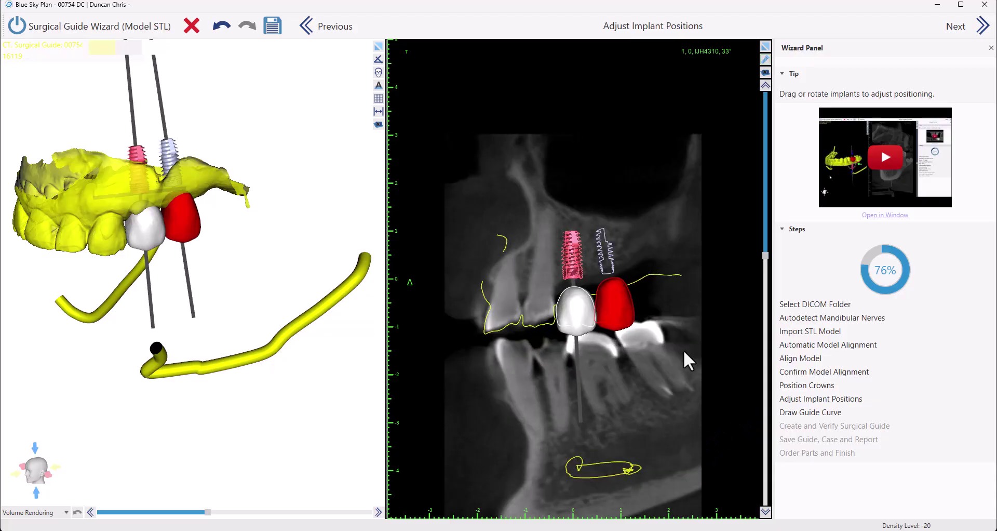
scroll(684, 350, "down", 3)
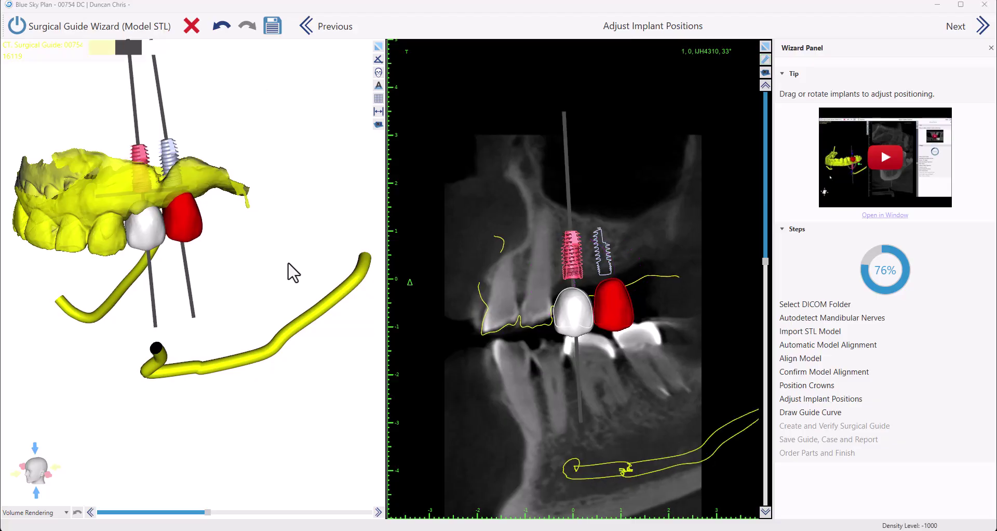
mouse_move(570, 265)
left_click_drag(569, 268, 573, 266)
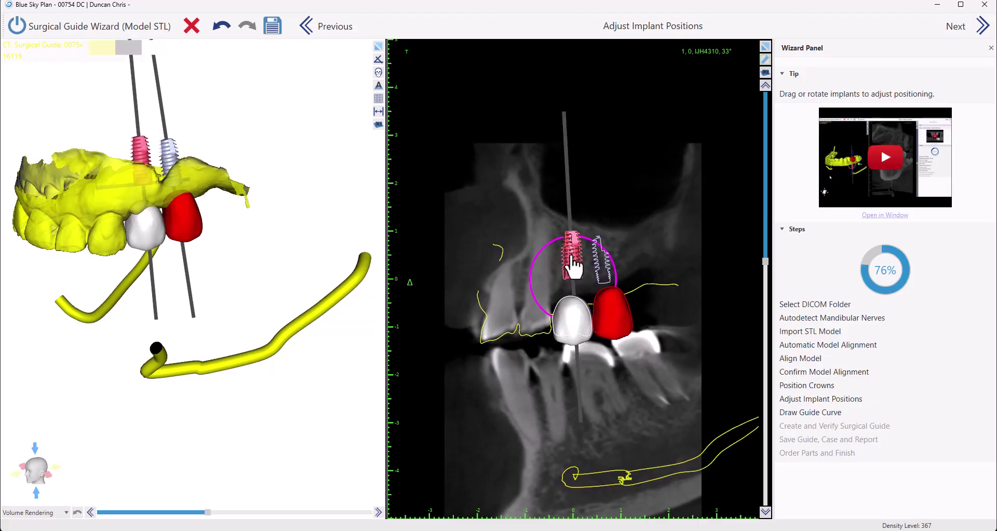
left_click(534, 276)
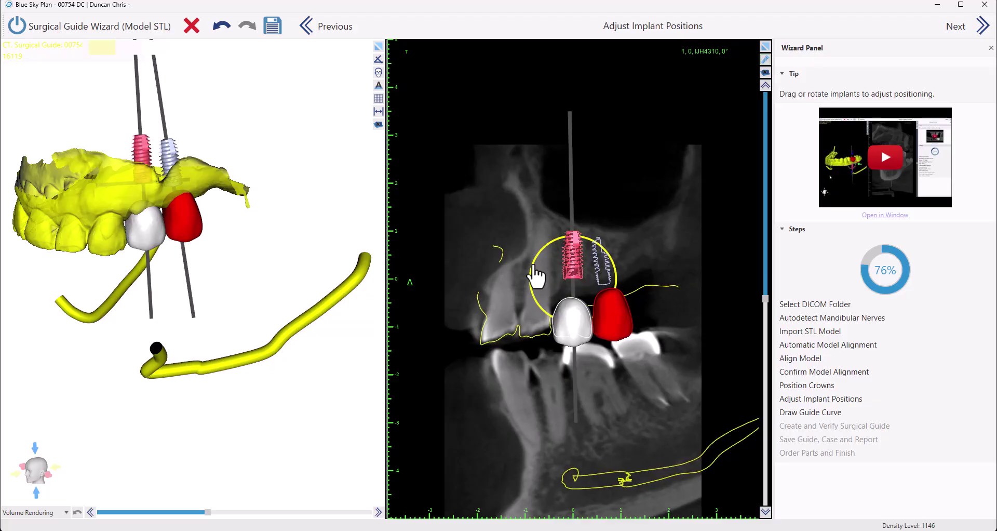
Step: Rotate the right implant upright in the bone, nearly parallel to the left one
left_click(176, 155)
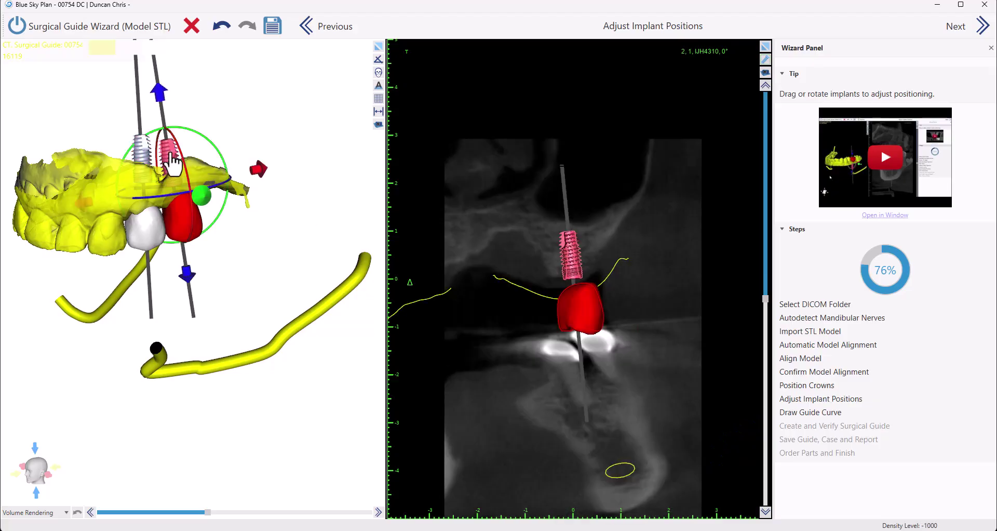
scroll(664, 290, "down", 8)
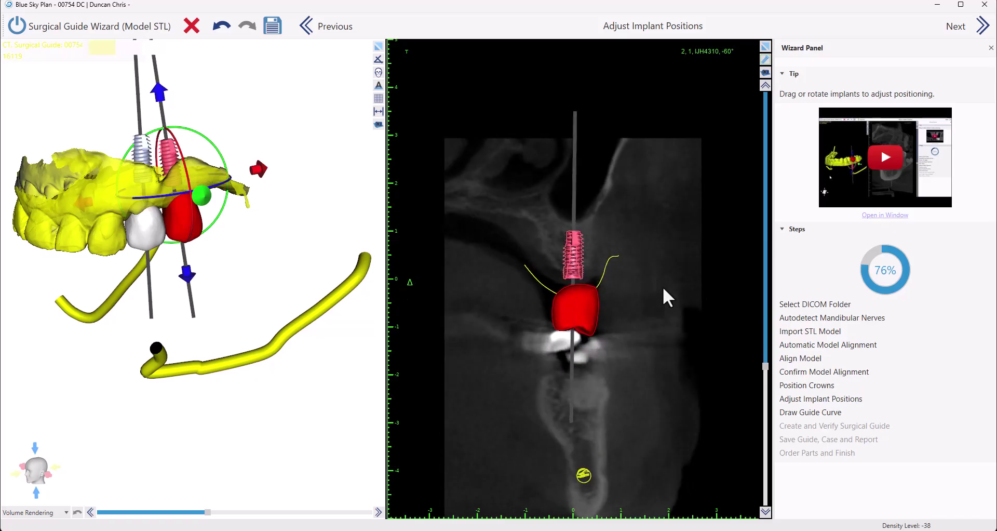
scroll(664, 289, "up", 10)
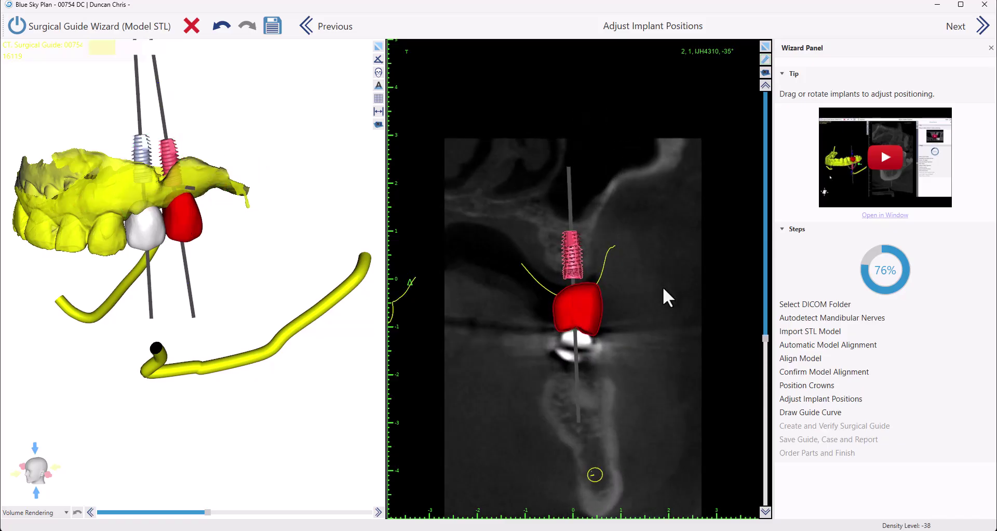
scroll(663, 285, "up", 1)
mouse_move(585, 263)
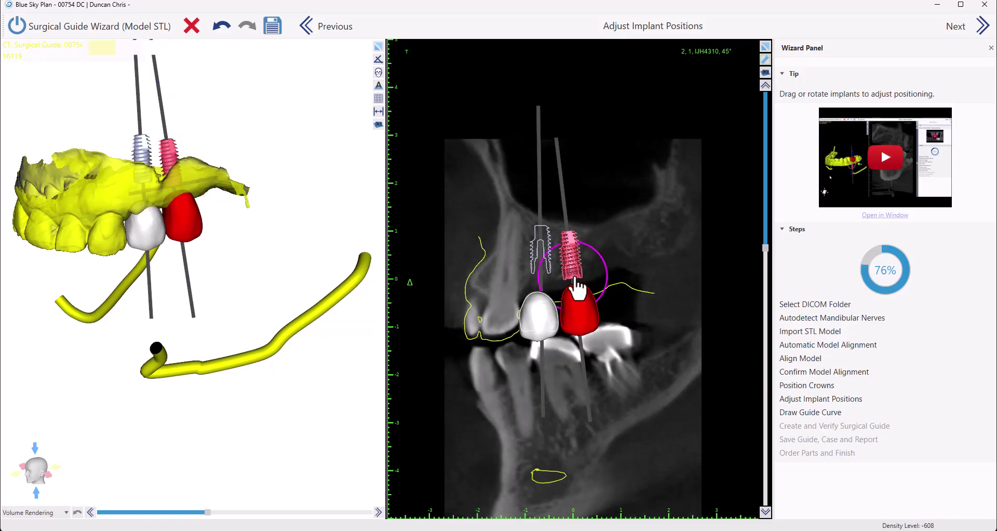
scroll(595, 254, "down", 3)
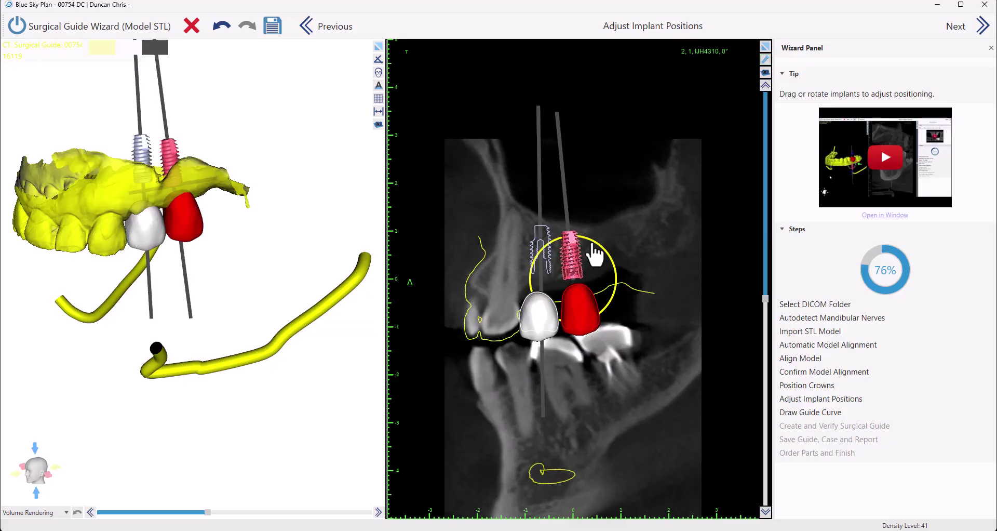
left_click_drag(594, 248, 578, 276)
Step: Replace the right implant with the shorter 8 mm IJH4308 and nudge its position slightly
right_click(577, 268)
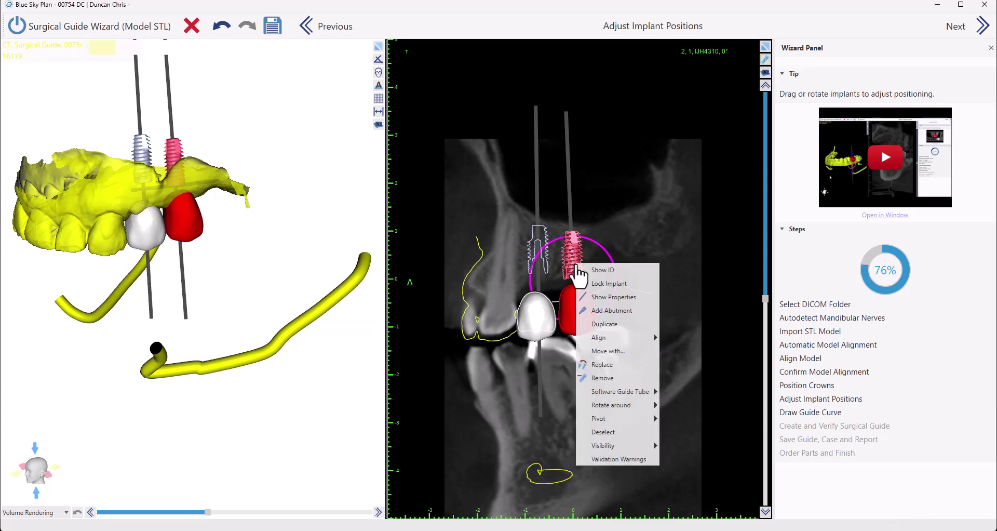
left_click(608, 366)
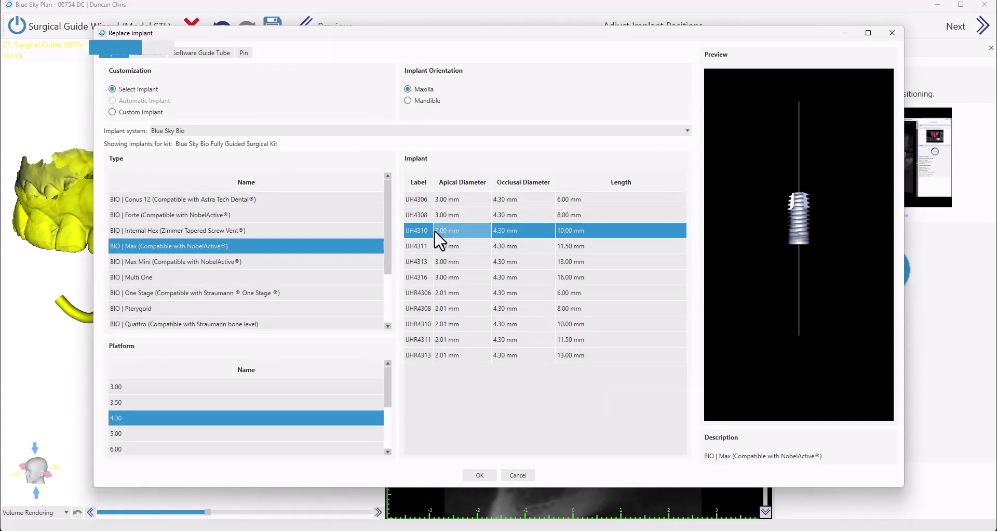
left_click(427, 218)
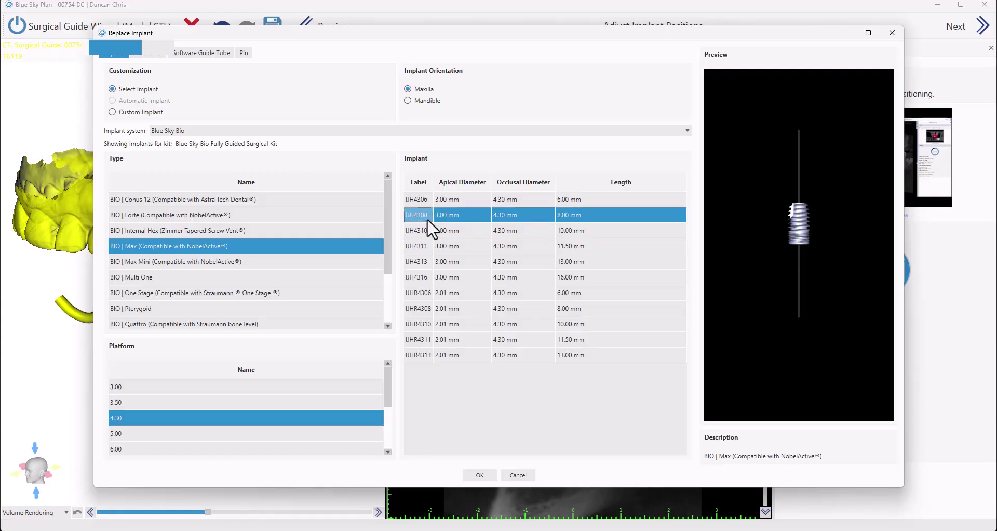
left_click(468, 475)
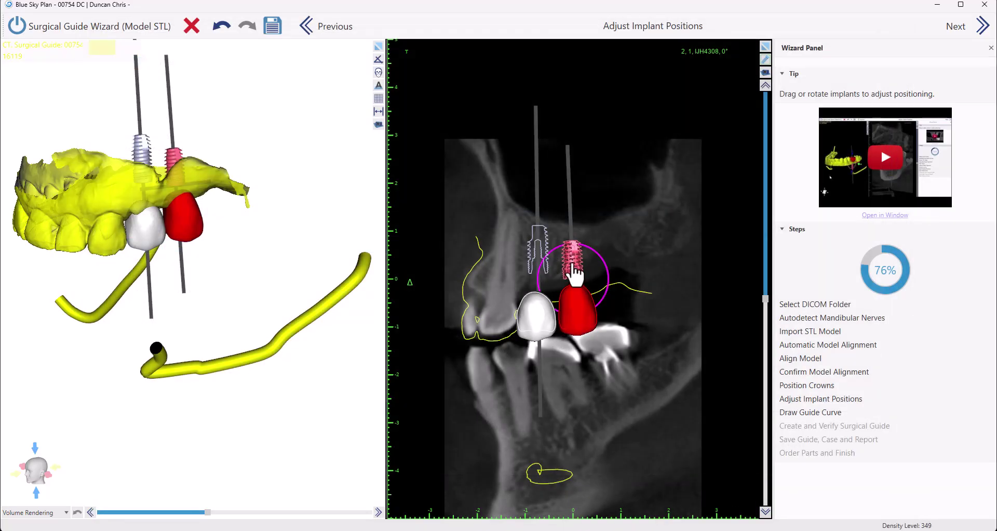
key("Up")
key("Up")
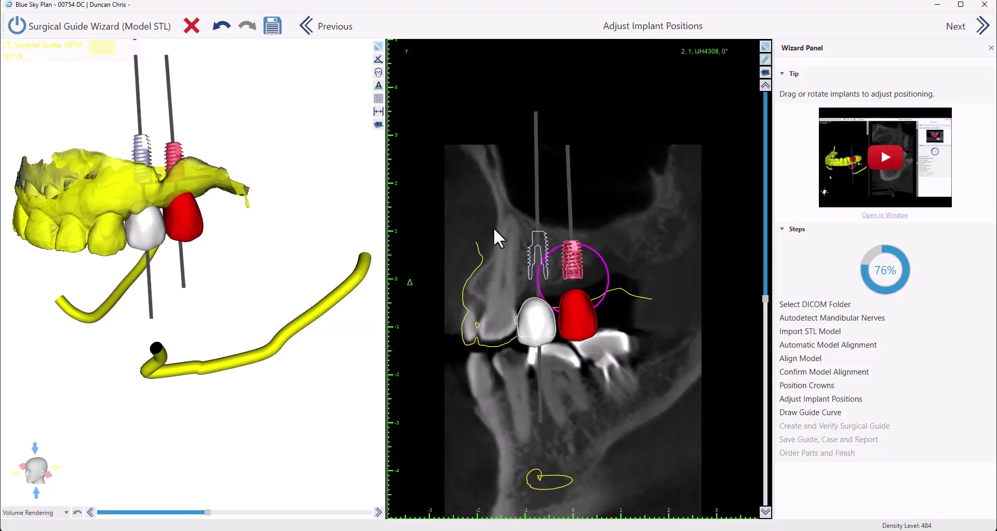
left_click(708, 294)
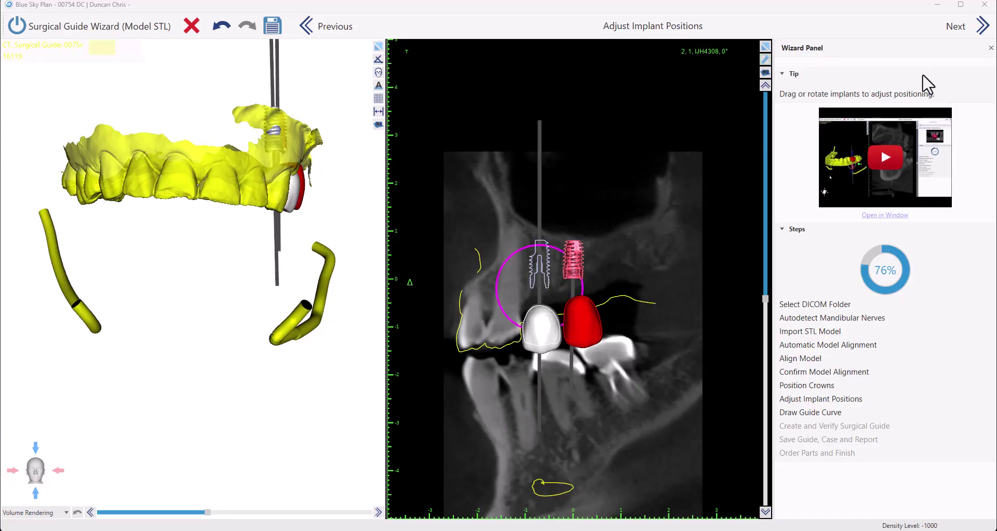
left_click(980, 32)
Step: Orbit the model through occlusal and frontal views to inspect the auto-drawn guide curve
left_click_drag(338, 147, 171, 352)
left_click_drag(385, 456, 410, 336)
left_click_drag(385, 469, 408, 261)
left_click_drag(327, 190, 369, 504)
left_click_drag(545, 219, 414, 360)
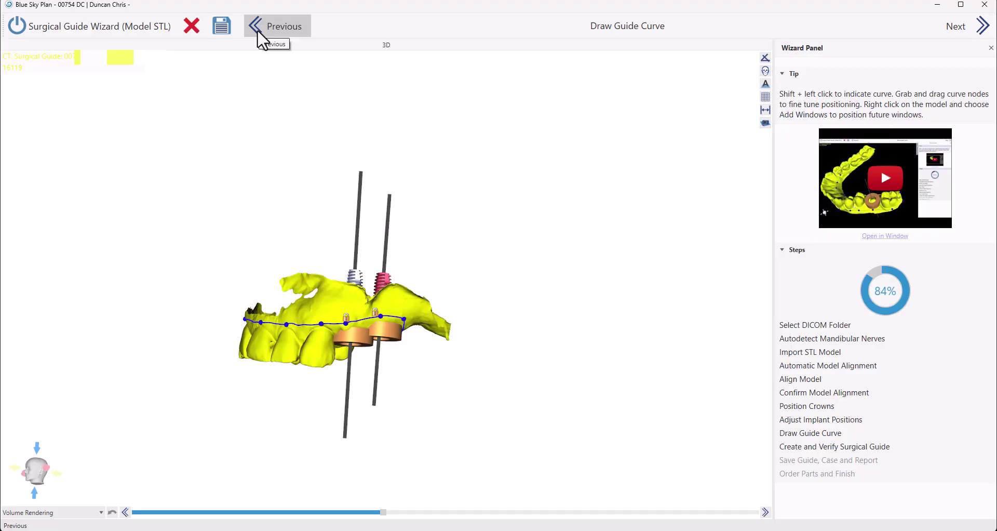
left_click_drag(283, 442, 310, 353)
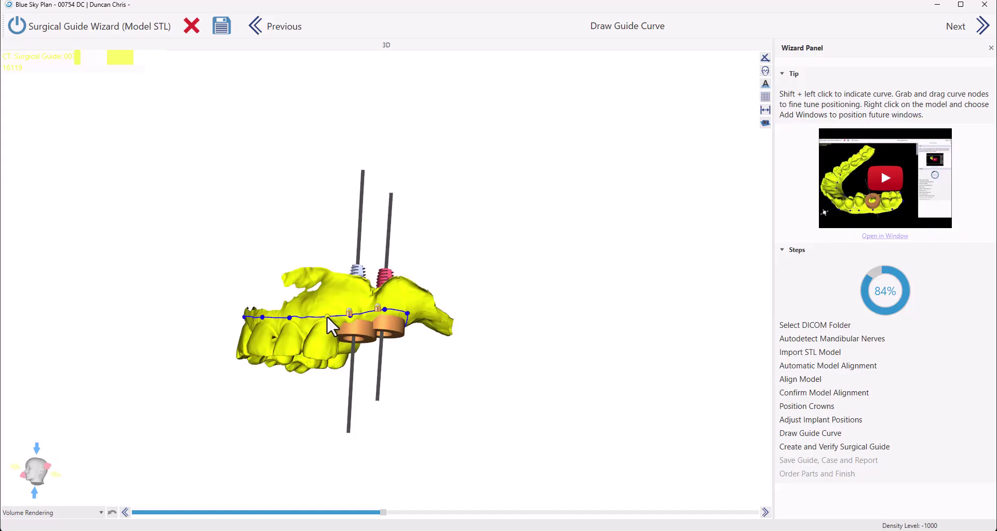
left_click_drag(400, 431, 341, 181)
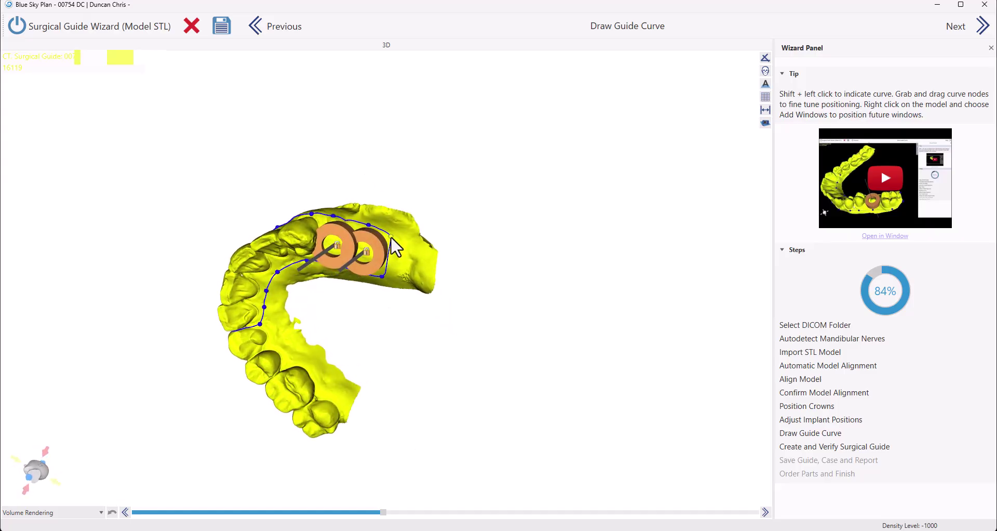
left_click_drag(329, 379, 211, 235)
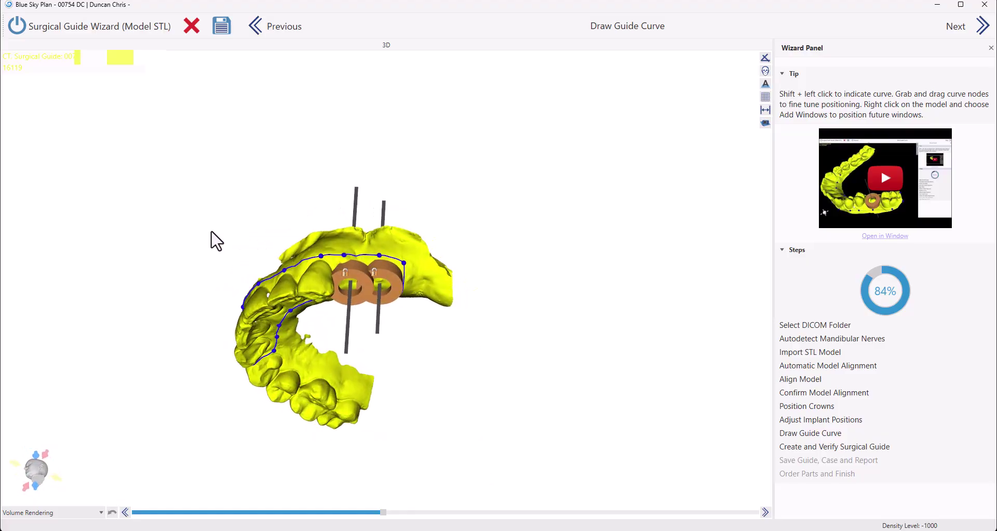
Step: Generate the surgical guide and orbit the model to inspect it around both implant sleeves
left_click(980, 32)
left_click_drag(316, 370, 204, 286)
left_click_drag(123, 294, 253, 383)
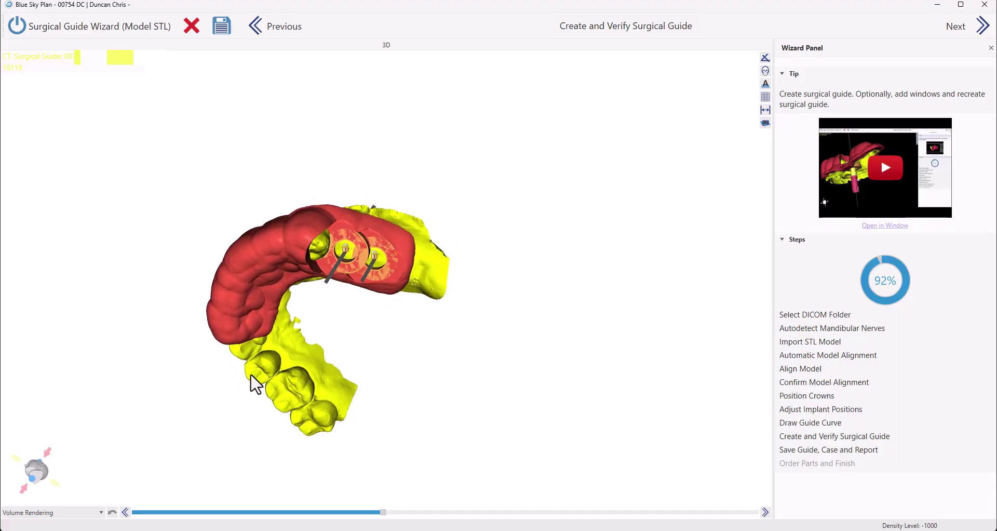
left_click_drag(344, 329, 364, 486)
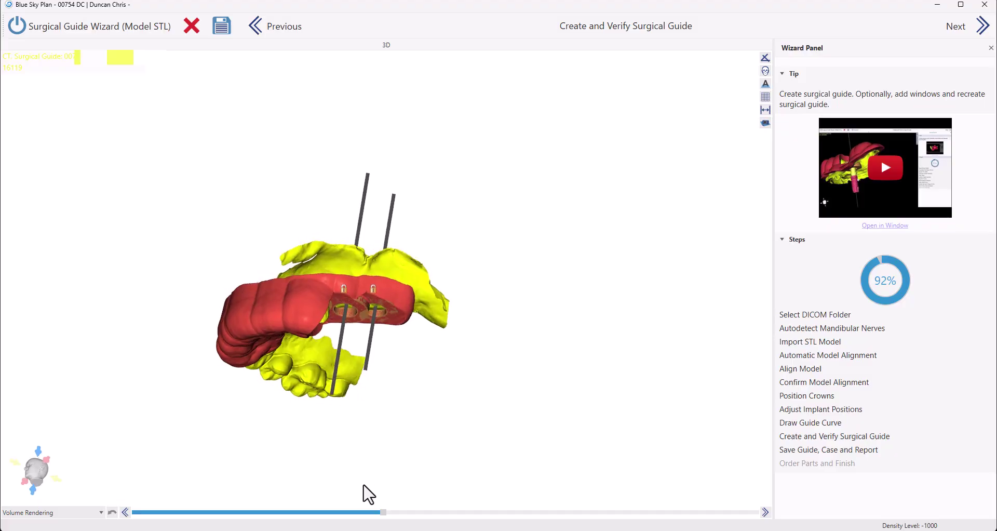
left_click_drag(330, 214, 349, 351)
right_click(355, 291)
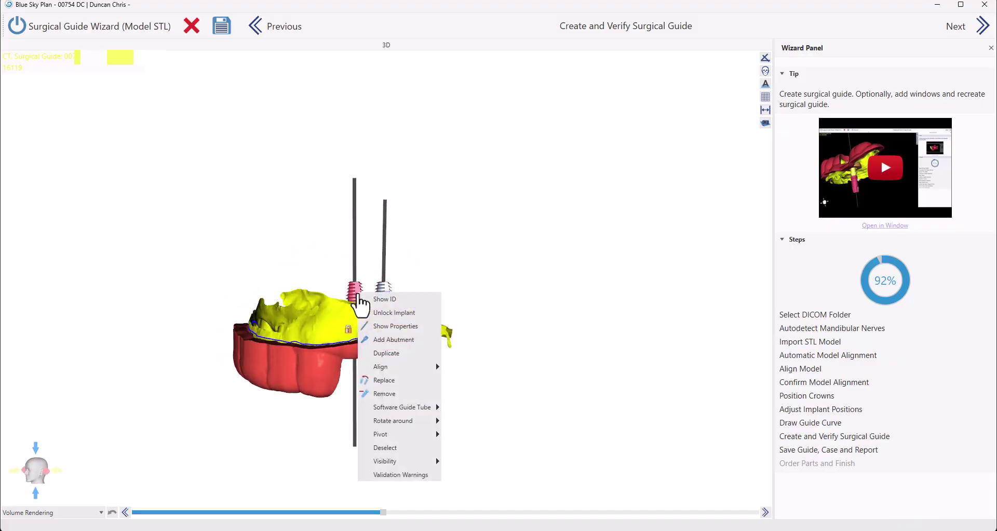
left_click(474, 314)
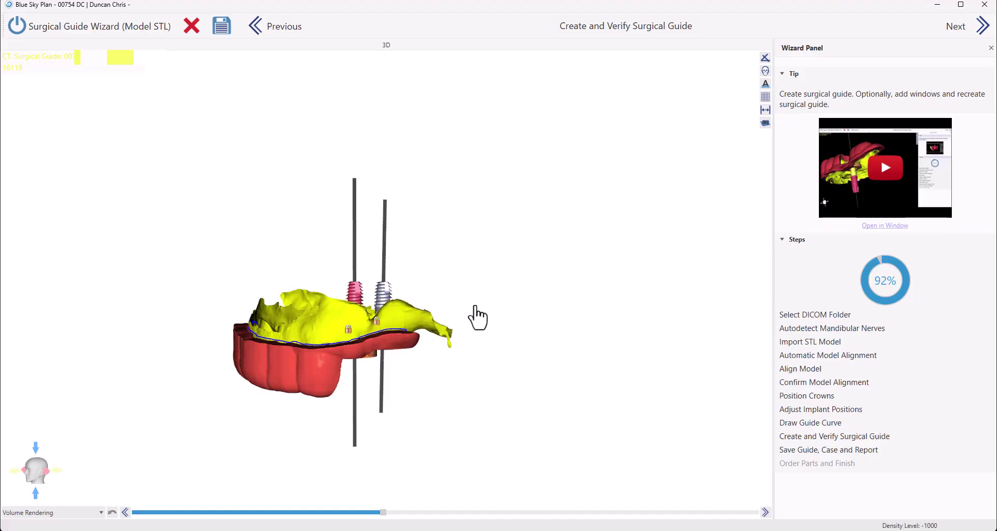
left_click_drag(372, 484, 318, 229)
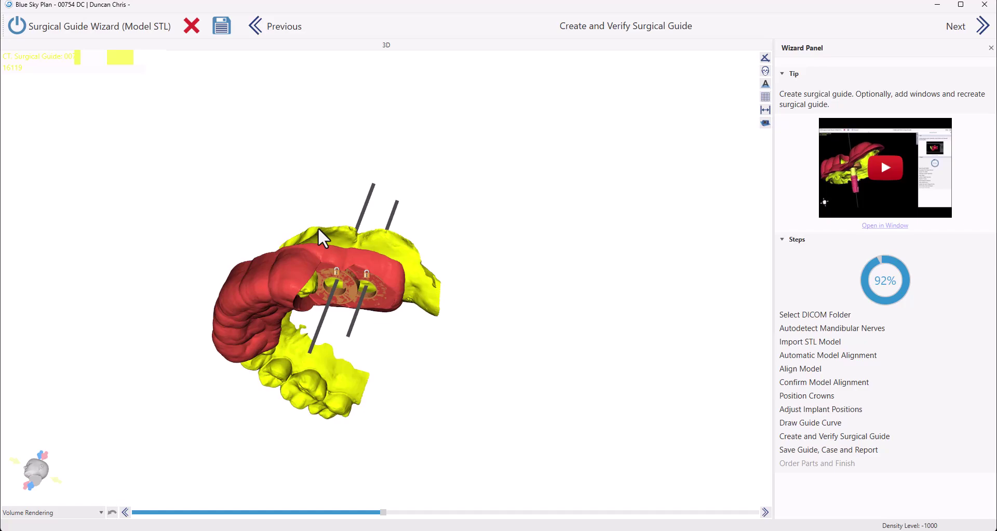
Step: Create a 'Completed Data' folder inside 50074 and save the guide, case and plan there
left_click(982, 31)
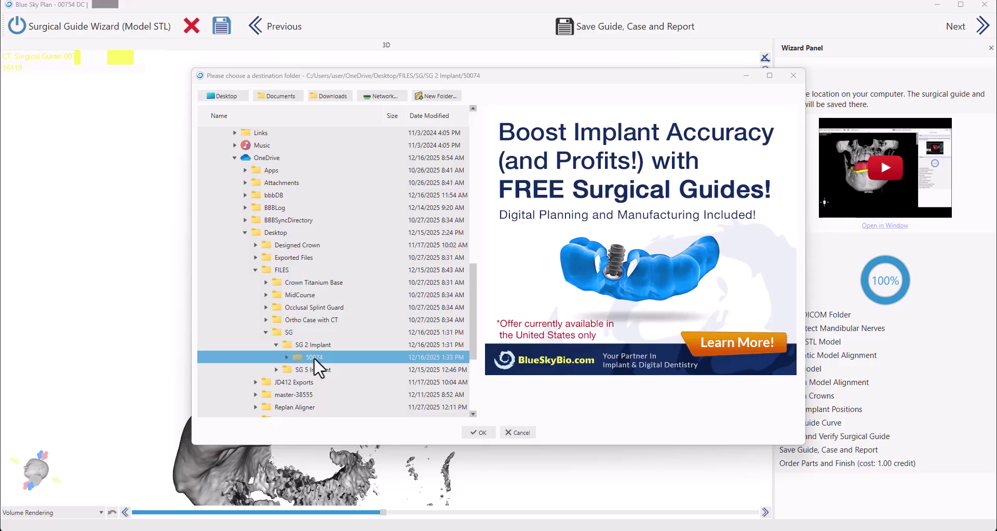
left_click(434, 95)
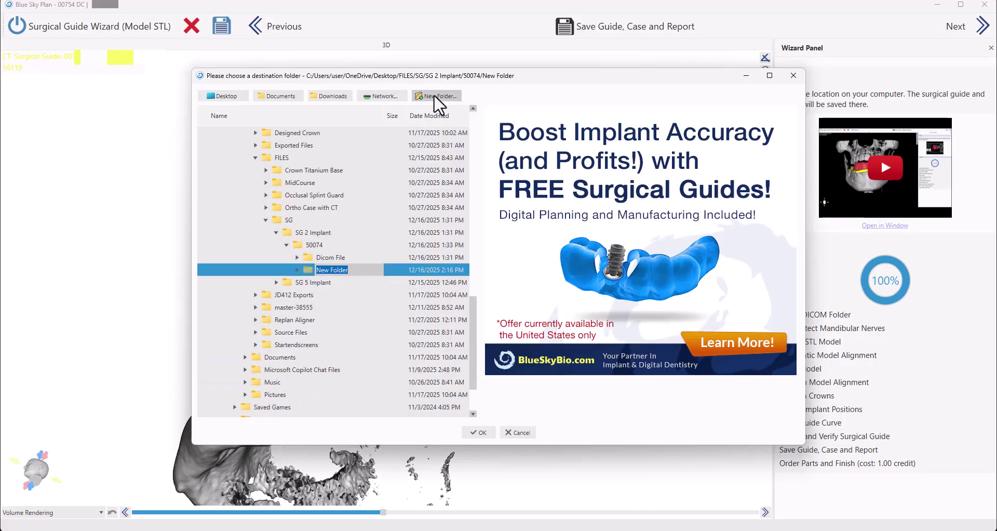
type("Completed Cata")
key("Return")
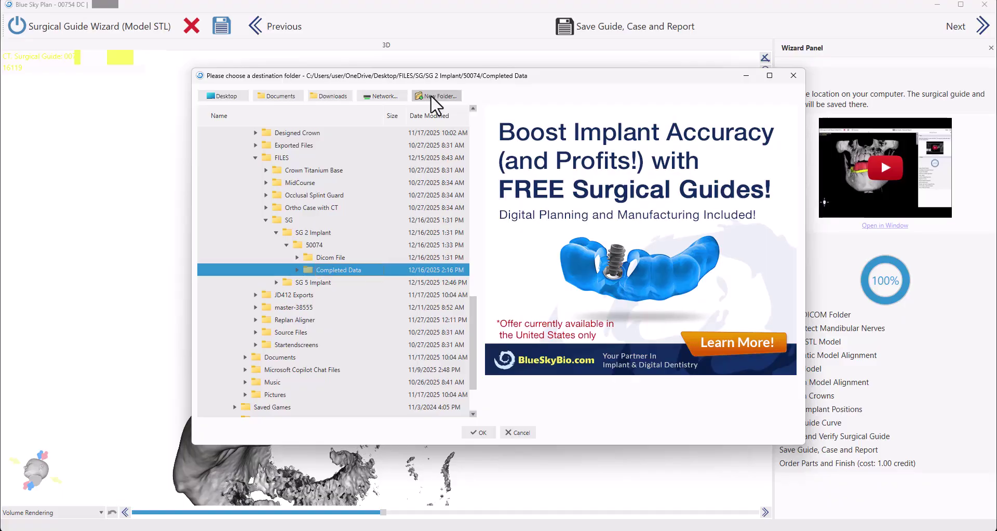
left_click(485, 429)
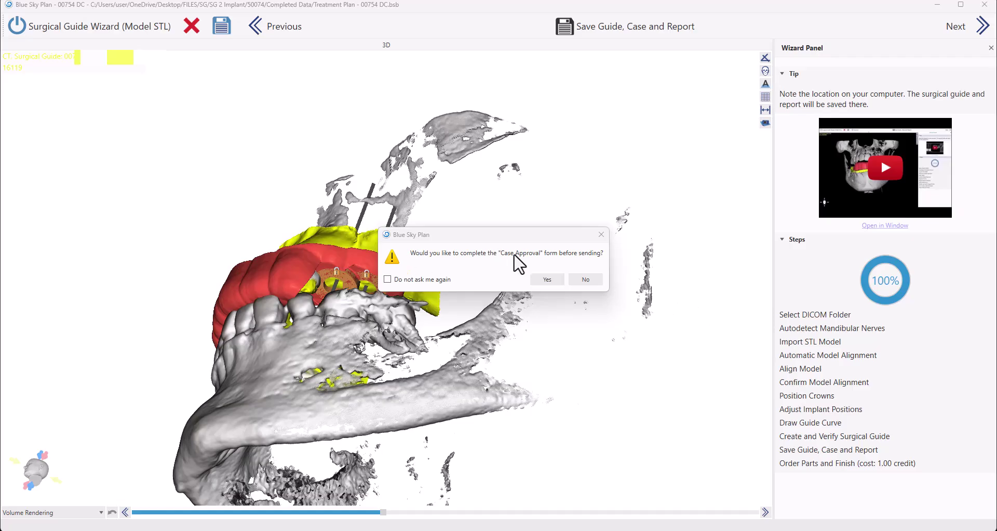
Step: Close the Case Approval form and discard the LabPronto guide order
left_click(548, 280)
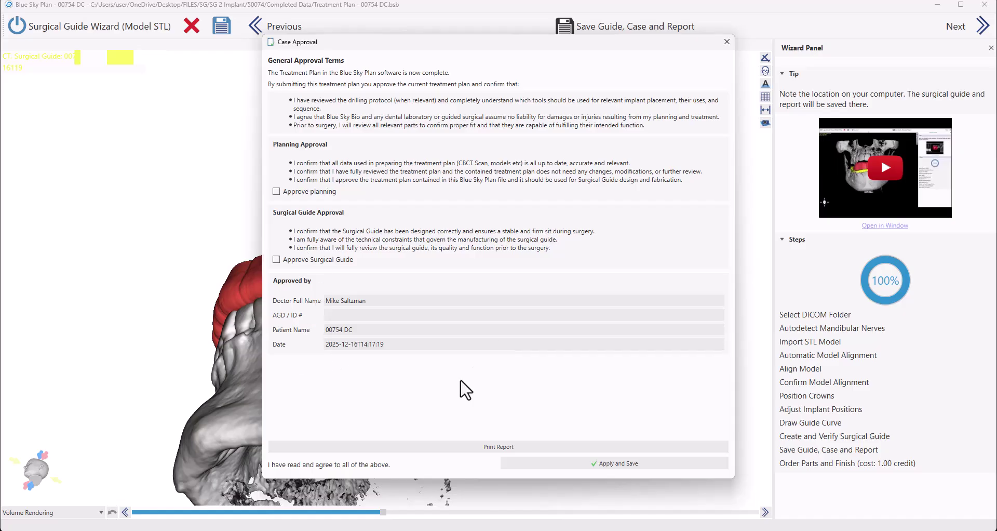
left_click(726, 42)
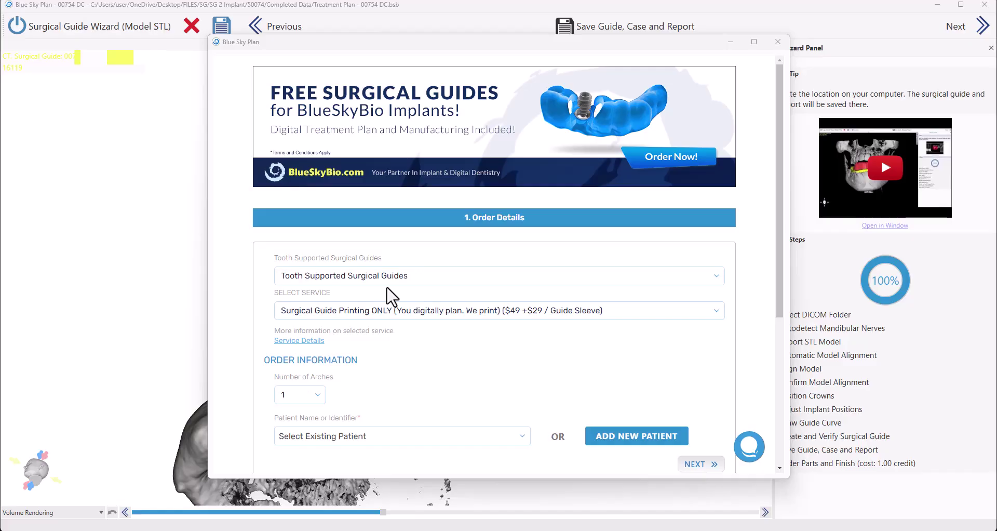
left_click(777, 42)
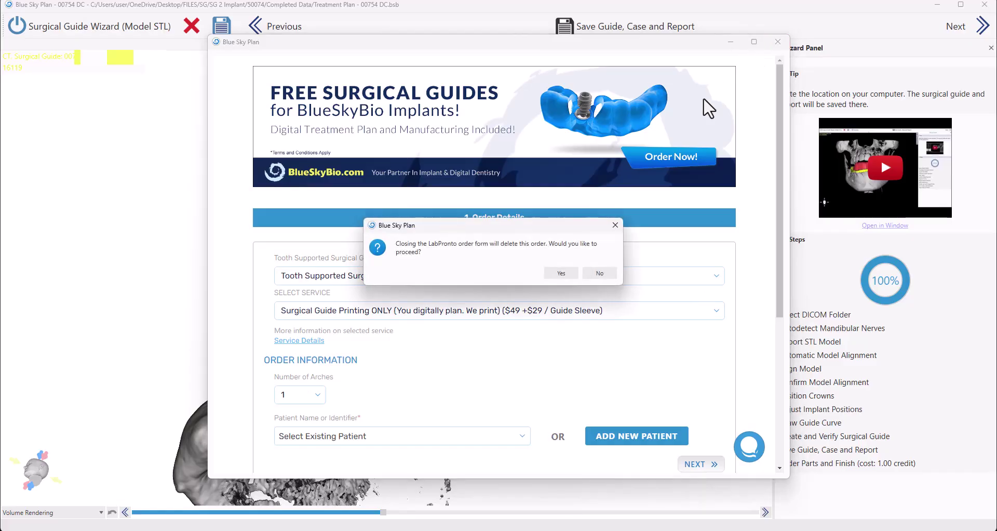
left_click(559, 273)
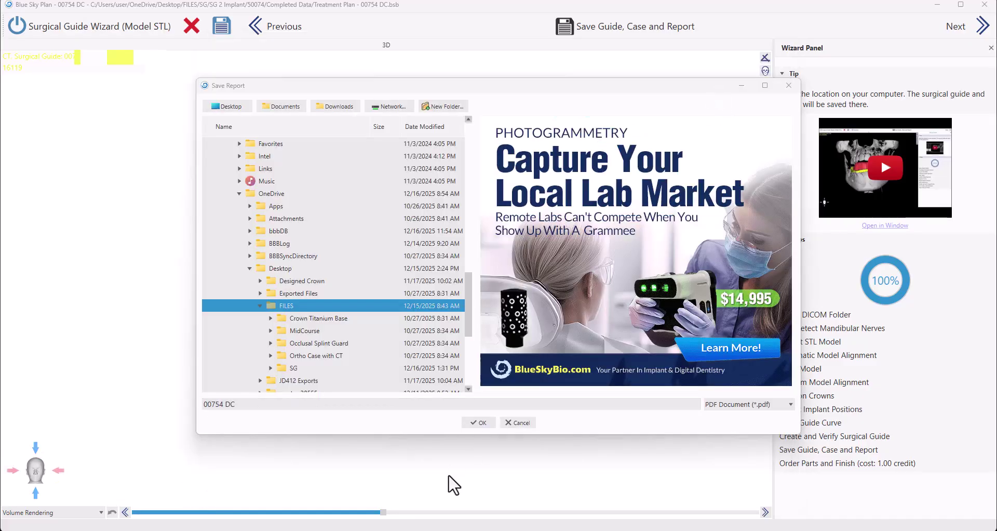
Step: Save the drilling report PDF to SG > SG 2 Implant > 50074 > Completed Data
double_click(294, 367)
double_click(313, 343)
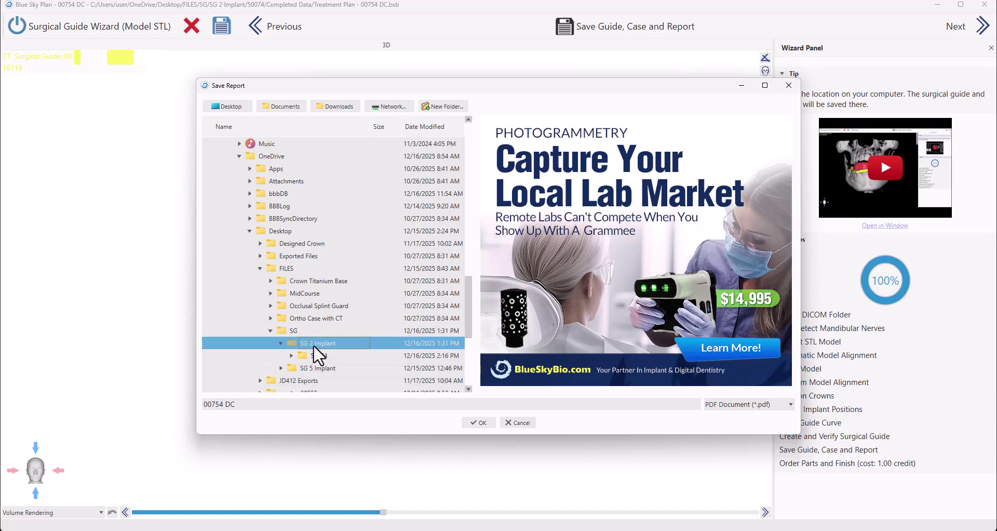
double_click(316, 354)
double_click(323, 371)
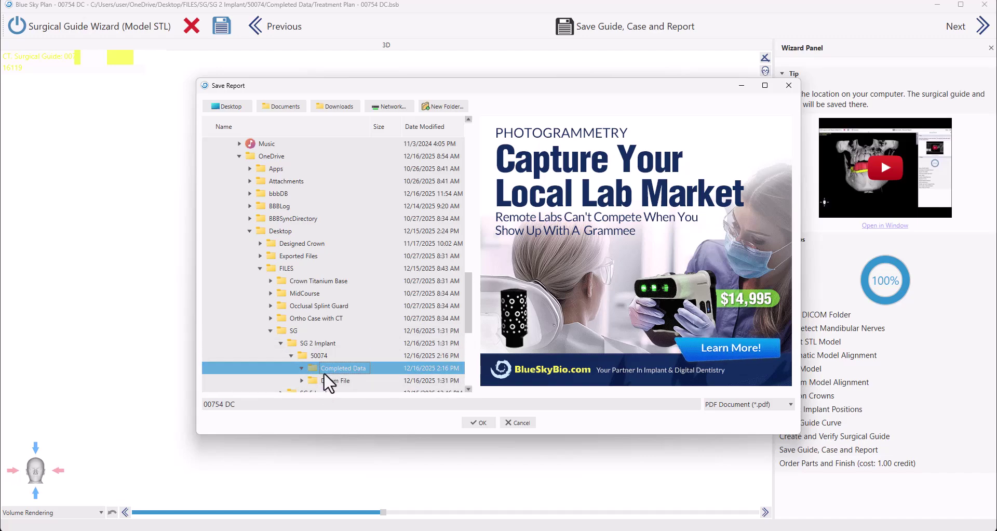
left_click(480, 422)
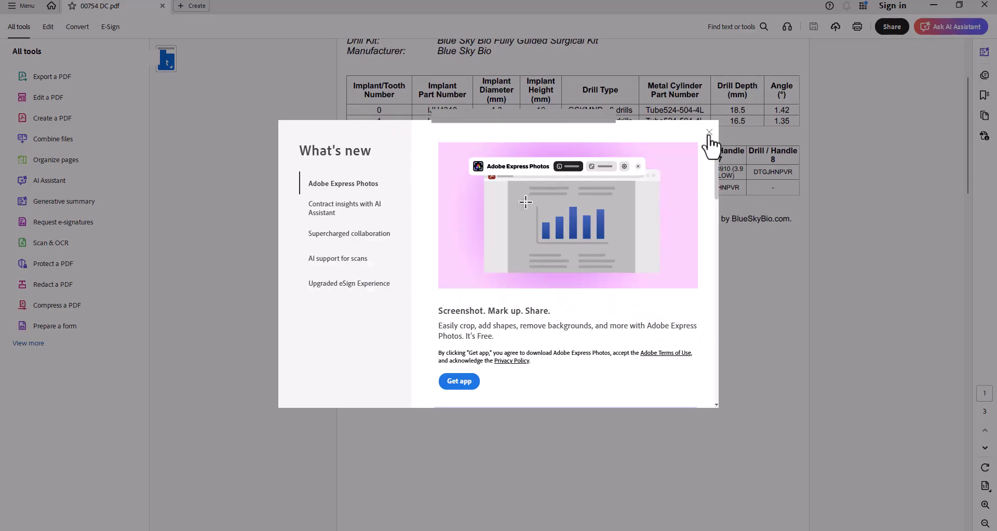
Step: Dismiss Acrobat's What's new popup and scroll through the report's implant, drill and sleeve tables
left_click(709, 137)
scroll(513, 400, "up", 3)
scroll(512, 400, "down", 10)
scroll(513, 410, "down", 3)
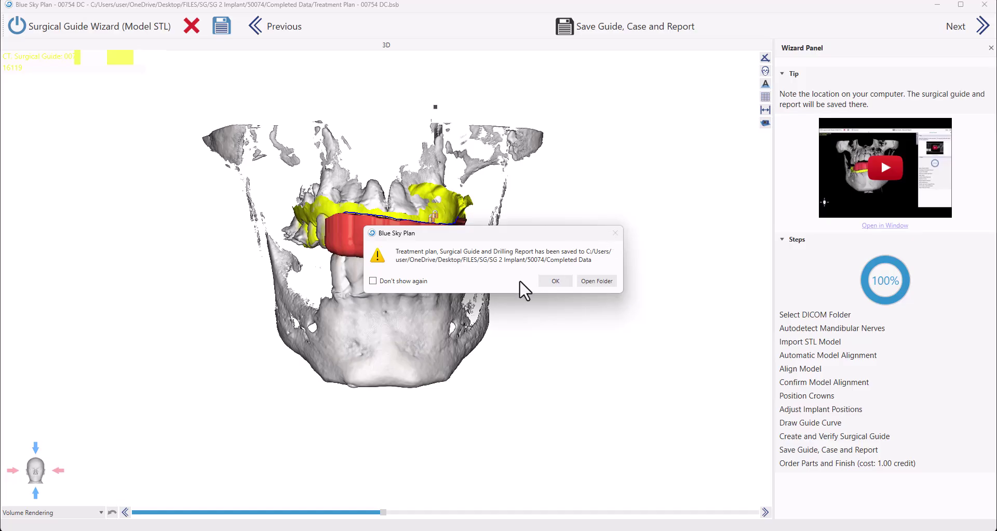
Step: Close the saved-to-Completed-Data confirmation and orbit the finished guide on the jaw model
left_click(555, 280)
left_click_drag(643, 193, 369, 182)
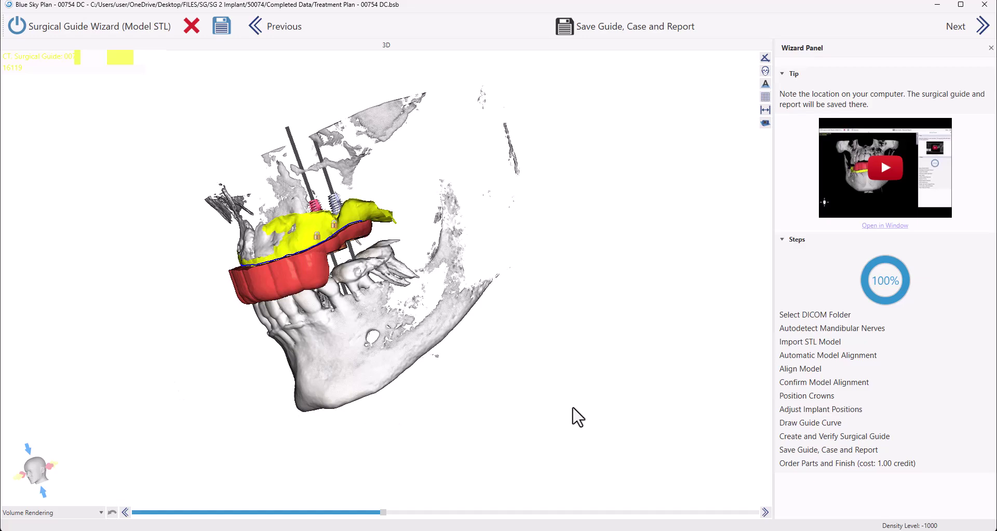
left_click_drag(574, 416, 305, 84)
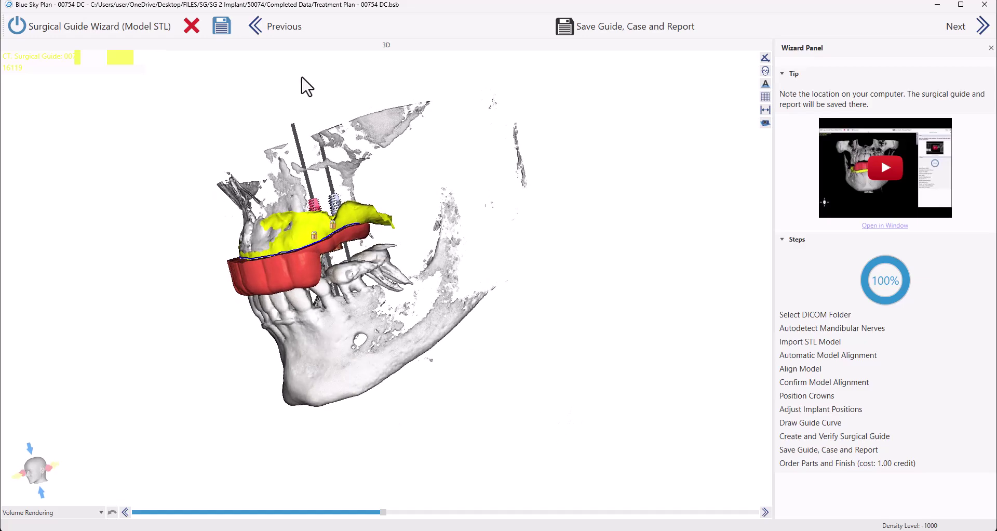